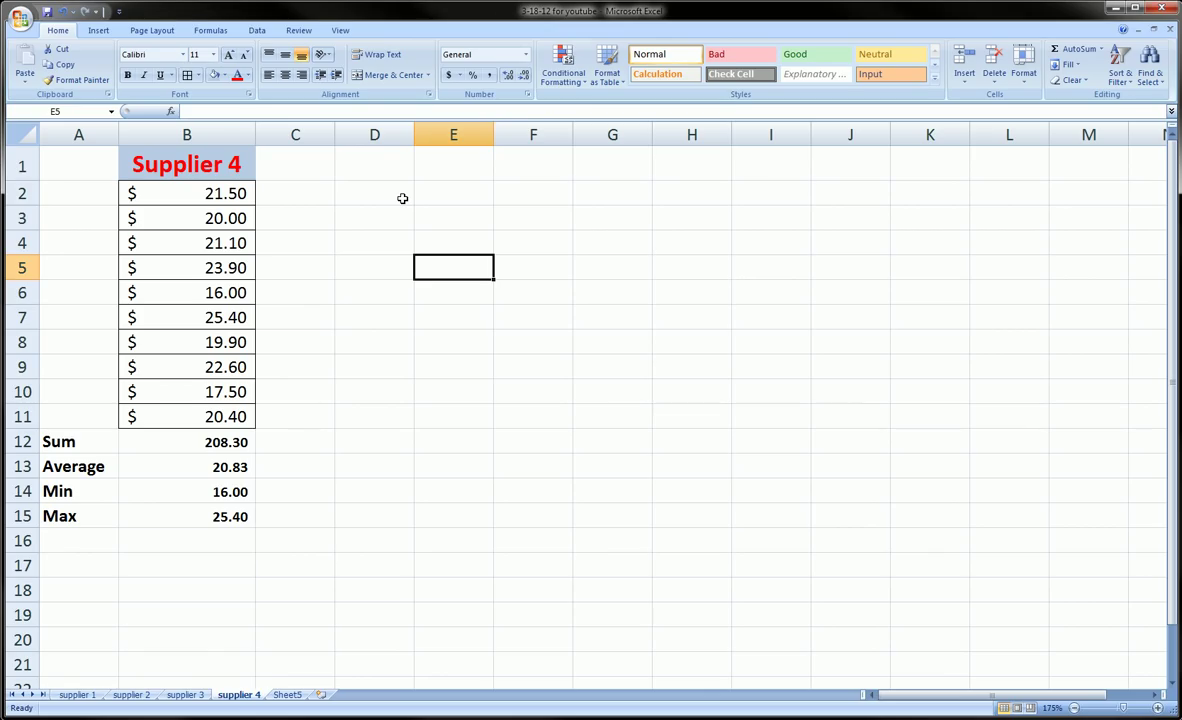
Step: Check the range name assigned to the Supplier 4 prices in B2:B11
{"action": "left_click", "coordinate": [364, 218]}
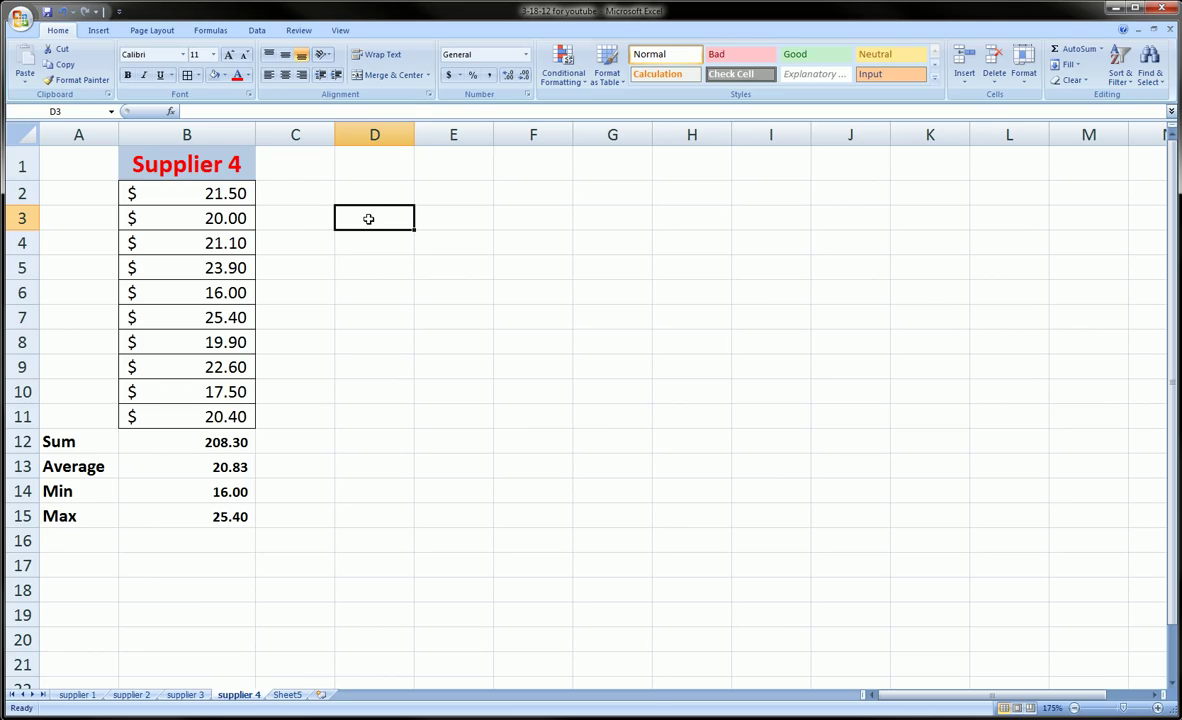
{"action": "left_click", "coordinate": [305, 238]}
{"action": "left_click_drag", "start_coordinate": [231, 192], "coordinate": [238, 416]}
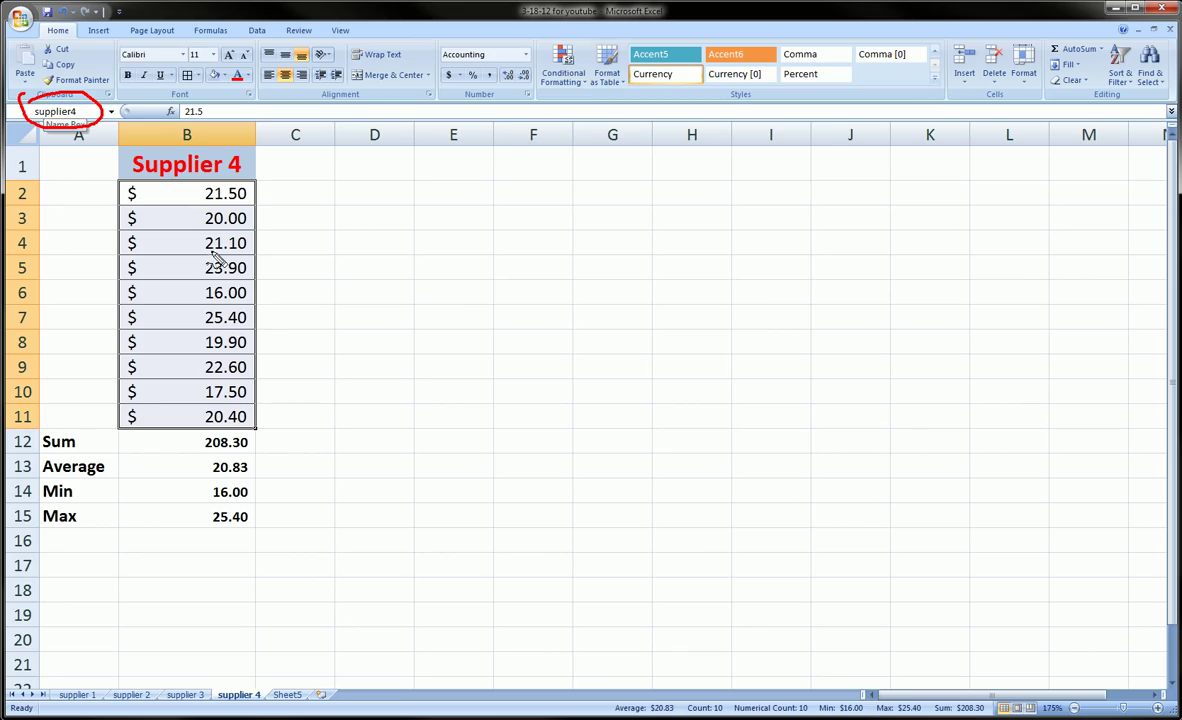
{"action": "mouse_move", "coordinate": [118, 188]}
{"action": "left_mouse_down"}
{"action": "mouse_move", "coordinate": [310, 295]}
{"action": "mouse_move", "coordinate": [200, 474]}
{"action": "mouse_move", "coordinate": [125, 200]}
{"action": "left_mouse_up"}
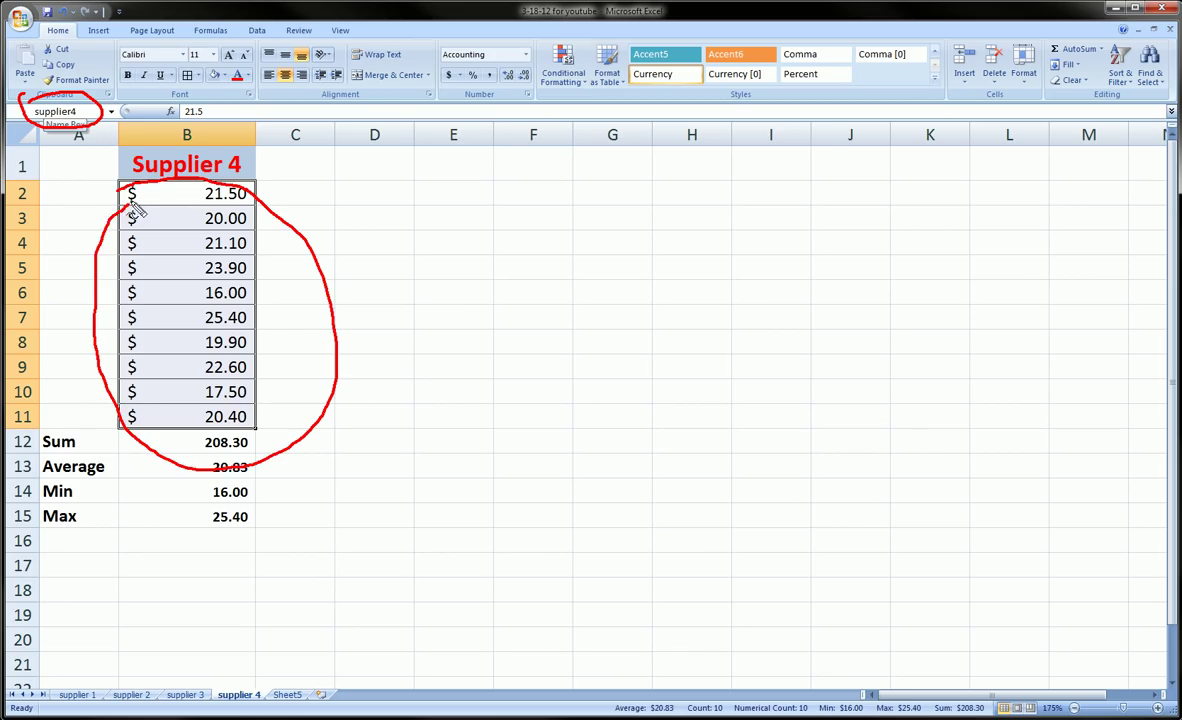
{"action": "key", "text": "Escape"}
{"action": "left_click", "coordinate": [372, 390]}
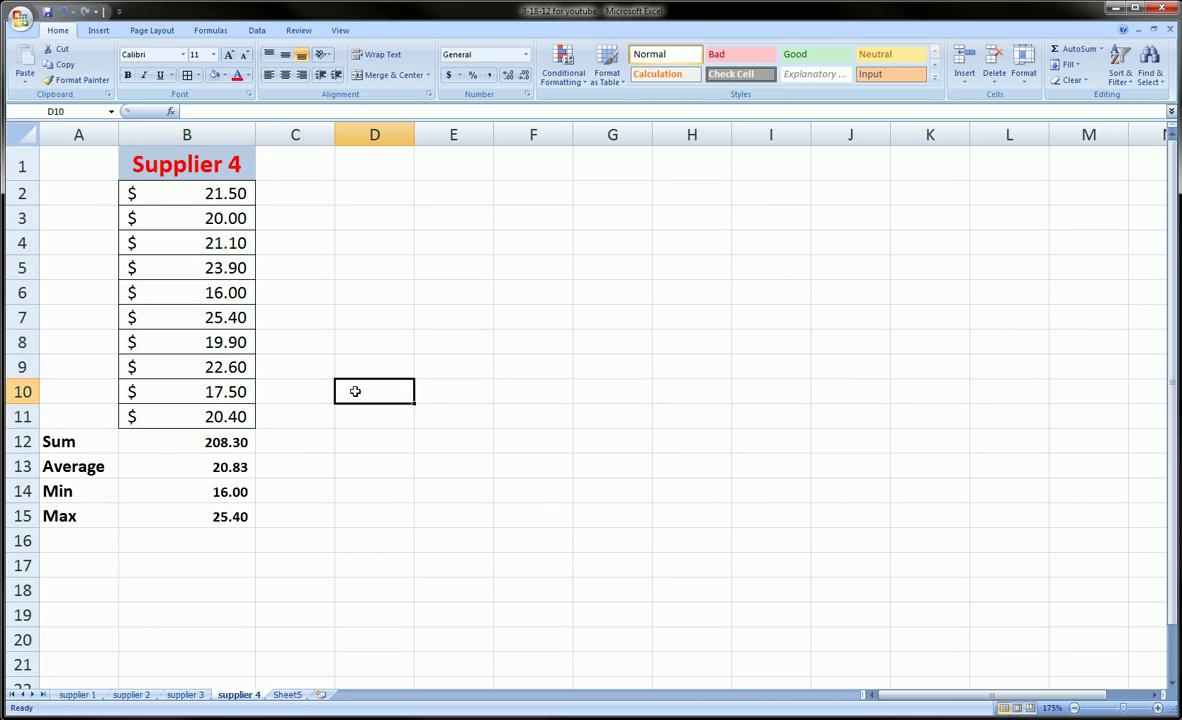
Step: Check the cell names assigned to the Sum, Average, Min and Max results in B12 through B15
{"action": "left_click", "coordinate": [207, 442]}
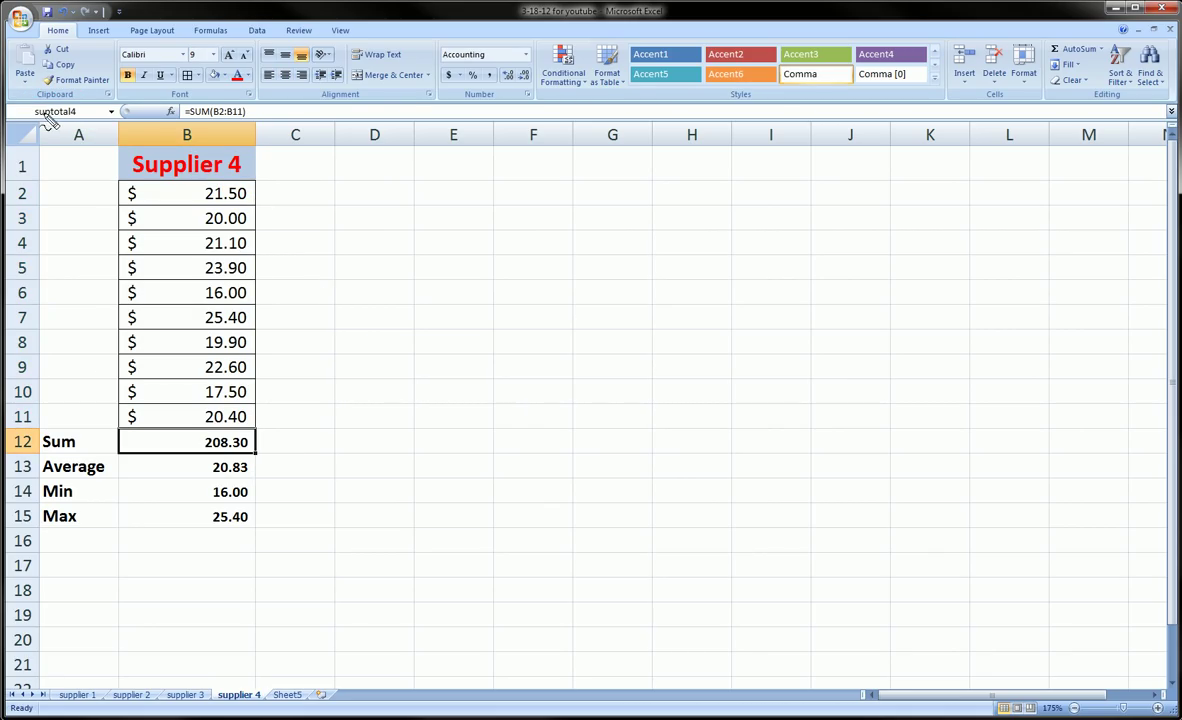
{"action": "mouse_move", "coordinate": [37, 108]}
{"action": "left_mouse_down"}
{"action": "mouse_move", "coordinate": [45, 124]}
{"action": "mouse_move", "coordinate": [30, 103]}
{"action": "mouse_move", "coordinate": [79, 124]}
{"action": "mouse_move", "coordinate": [18, 108]}
{"action": "mouse_move", "coordinate": [88, 117]}
{"action": "mouse_move", "coordinate": [40, 118]}
{"action": "left_mouse_up"}
{"action": "key", "text": "Escape"}
{"action": "left_click", "coordinate": [198, 466]}
{"action": "key", "text": "Escape"}
{"action": "left_click", "coordinate": [220, 491]}
{"action": "key", "text": "Escape"}
{"action": "left_click", "coordinate": [205, 514]}
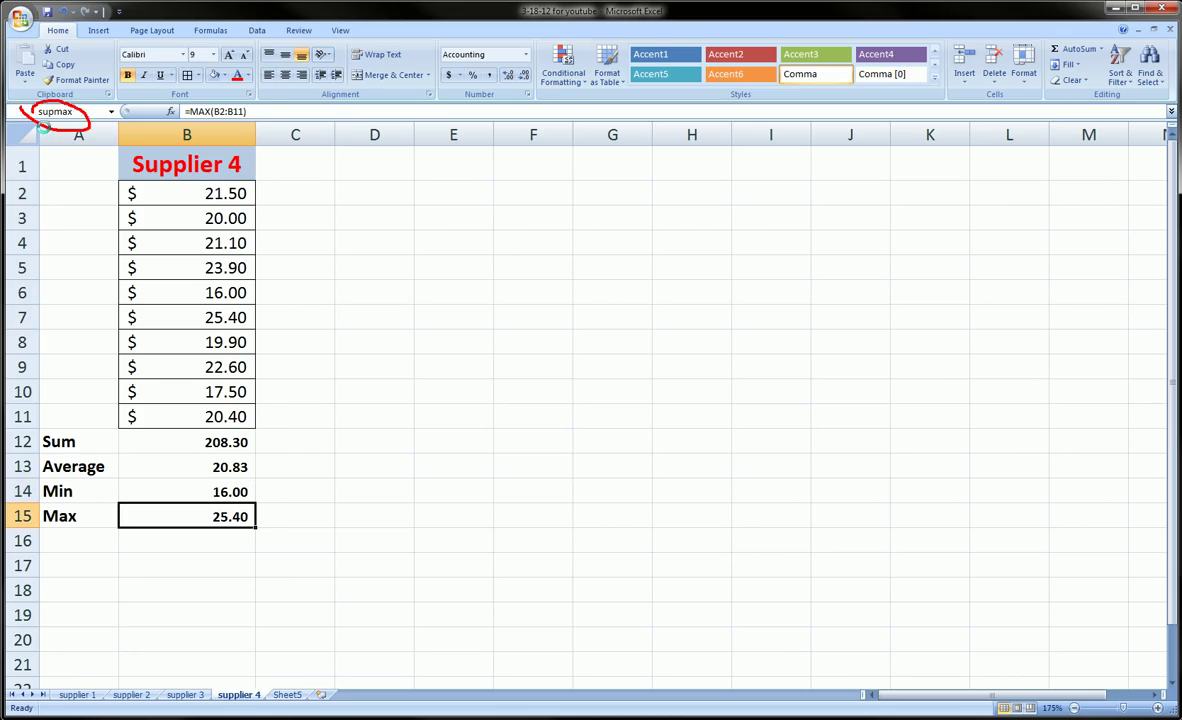
{"action": "key", "text": "Escape"}
Step: Look over the Supplier 4 data and its Min, Average and Sum cells again, finishing on the Sum cell B12
{"action": "left_click_drag", "start_coordinate": [226, 197], "coordinate": [216, 512]}
{"action": "left_click", "coordinate": [317, 467]}
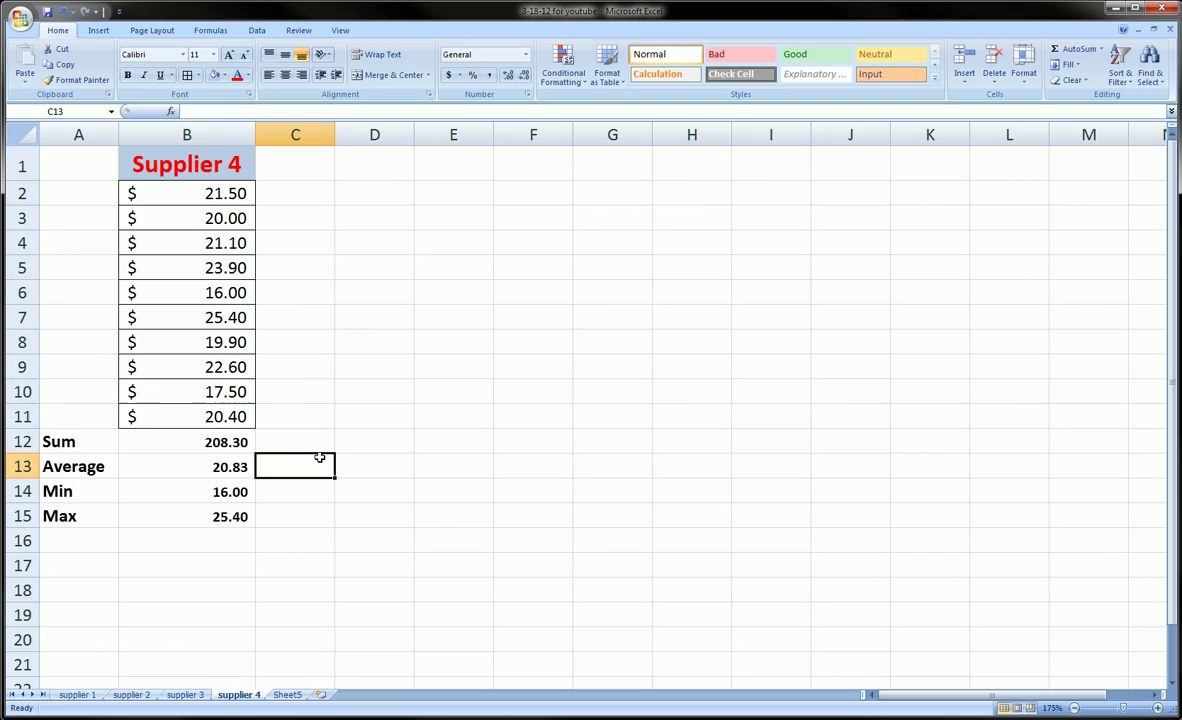
{"action": "left_click", "coordinate": [309, 357]}
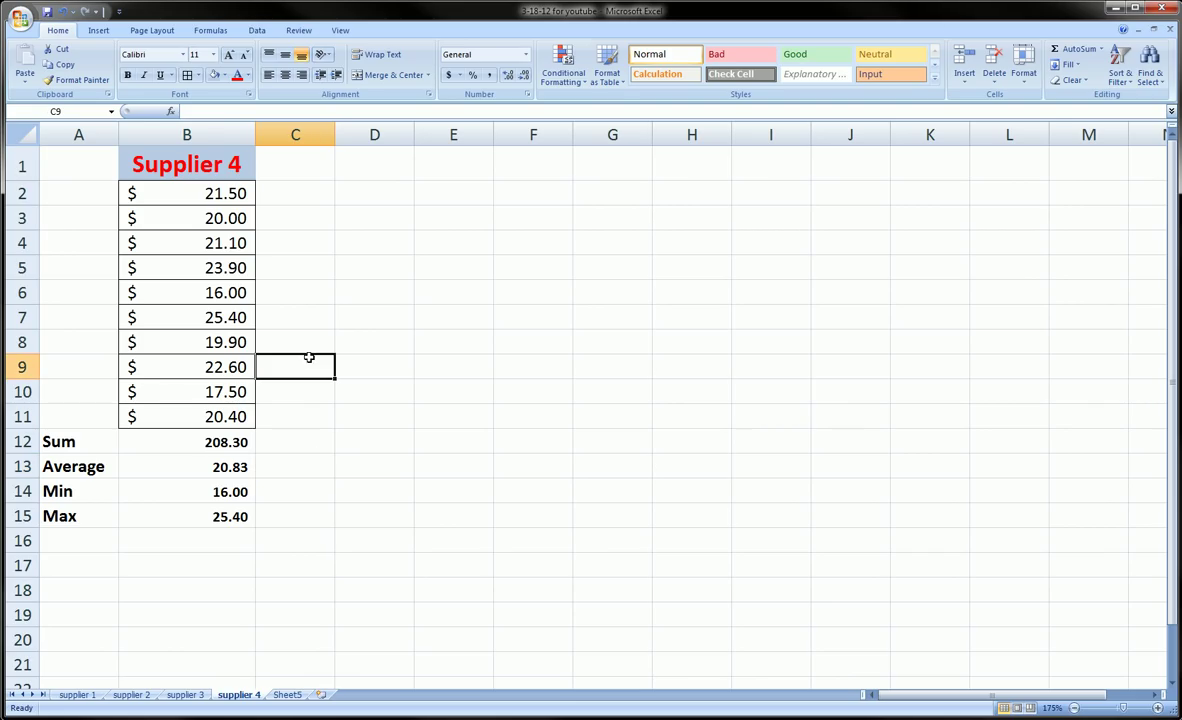
{"action": "left_click", "coordinate": [262, 467]}
{"action": "left_click", "coordinate": [240, 468]}
{"action": "left_click", "coordinate": [233, 490]}
{"action": "left_click", "coordinate": [232, 466]}
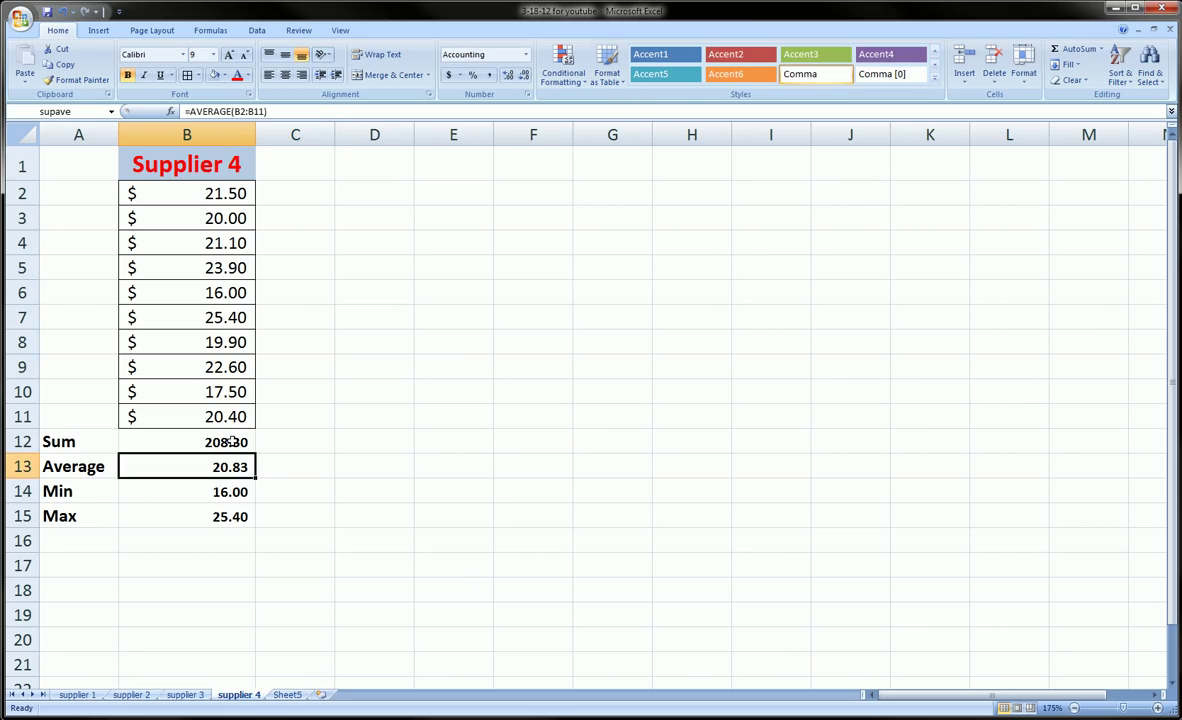
{"action": "left_click", "coordinate": [231, 441]}
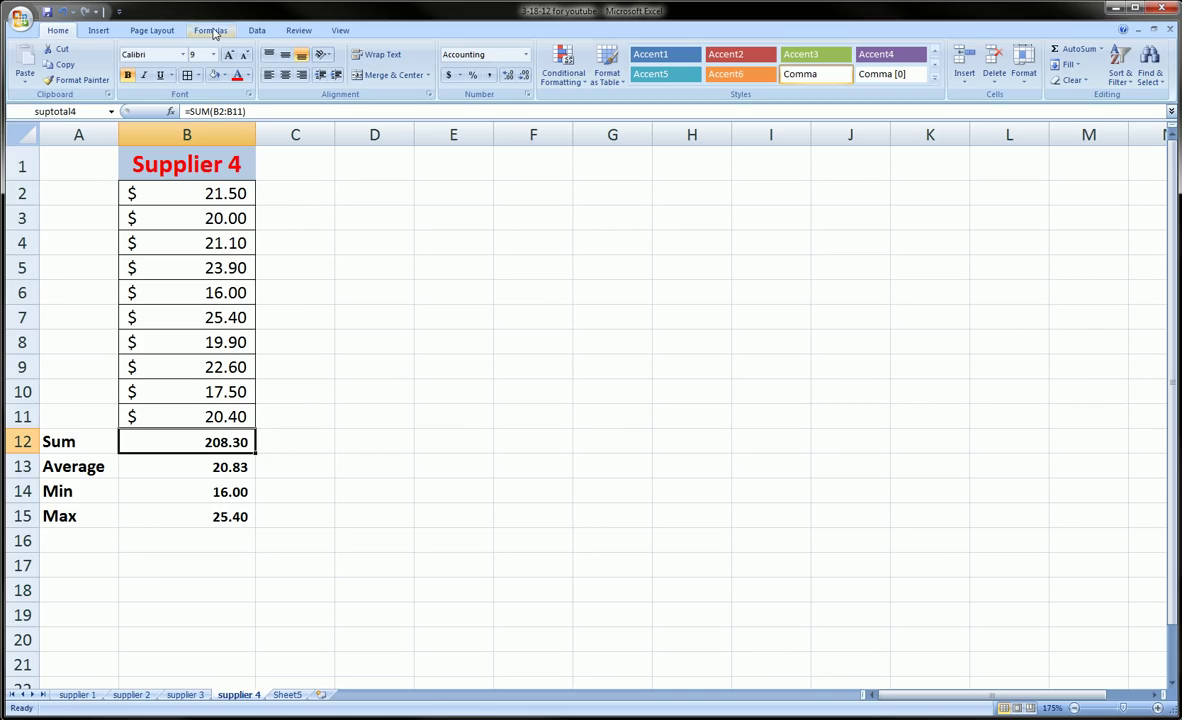
Step: Open the Name Manager and move its window clear of the Supplier 4 data
{"action": "left_click", "coordinate": [212, 31]}
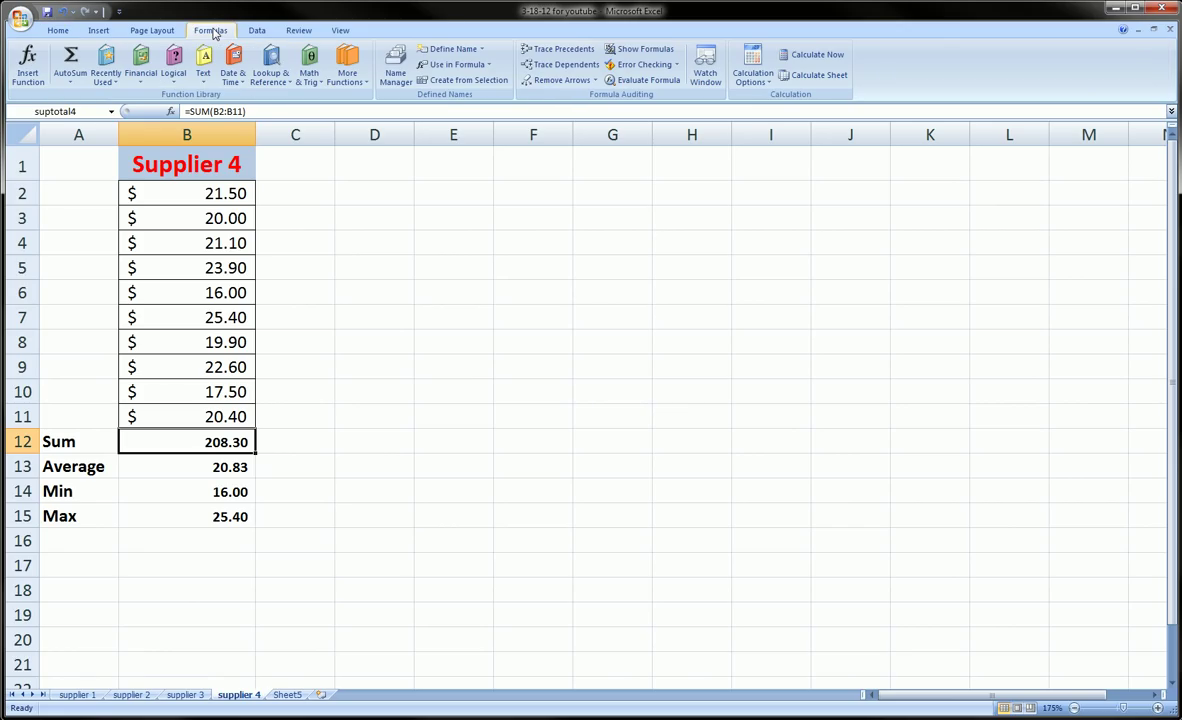
{"action": "mouse_move", "coordinate": [190, 8]}
{"action": "left_mouse_down"}
{"action": "mouse_move", "coordinate": [215, 55]}
{"action": "mouse_move", "coordinate": [135, 10]}
{"action": "mouse_move", "coordinate": [258, 33]}
{"action": "mouse_move", "coordinate": [330, 26]}
{"action": "mouse_move", "coordinate": [360, 45]}
{"action": "mouse_move", "coordinate": [358, 58]}
{"action": "mouse_move", "coordinate": [372, 48]}
{"action": "mouse_move", "coordinate": [372, 101]}
{"action": "mouse_move", "coordinate": [352, 45]}
{"action": "left_mouse_up"}
{"action": "key", "text": "Escape"}
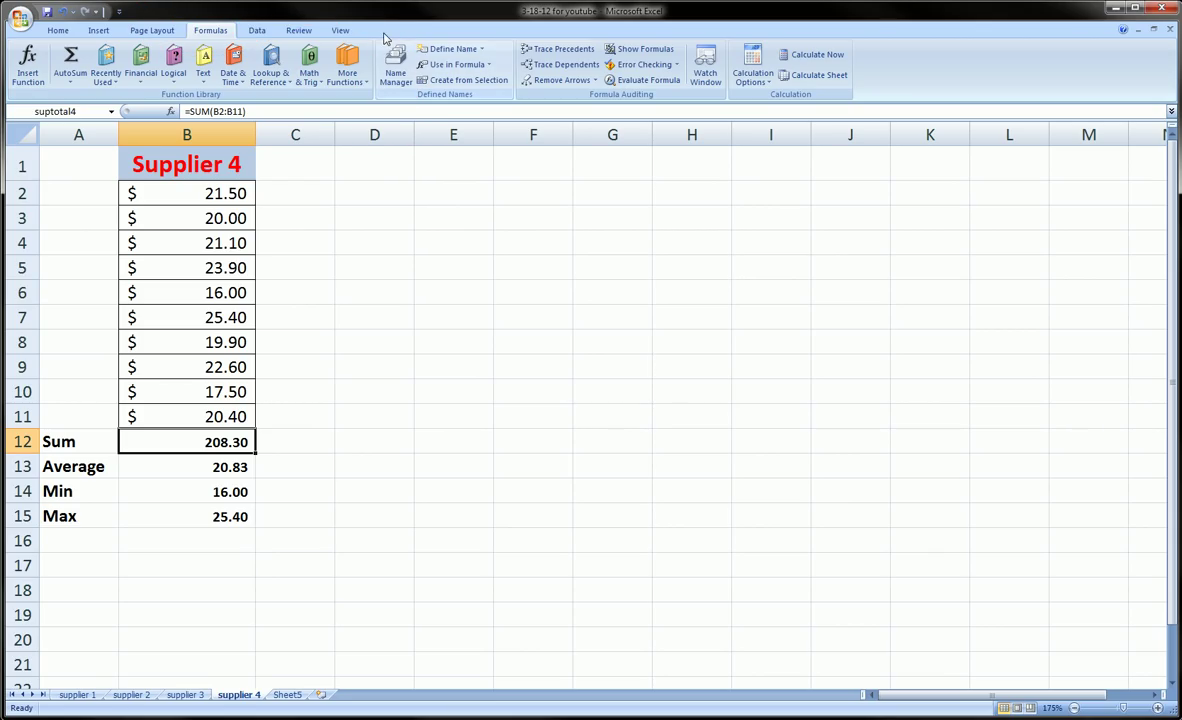
{"action": "mouse_move", "coordinate": [378, 33]}
{"action": "left_mouse_down"}
{"action": "mouse_move", "coordinate": [443, 30]}
{"action": "mouse_move", "coordinate": [515, 95]}
{"action": "mouse_move", "coordinate": [430, 118]}
{"action": "mouse_move", "coordinate": [378, 38]}
{"action": "left_mouse_up"}
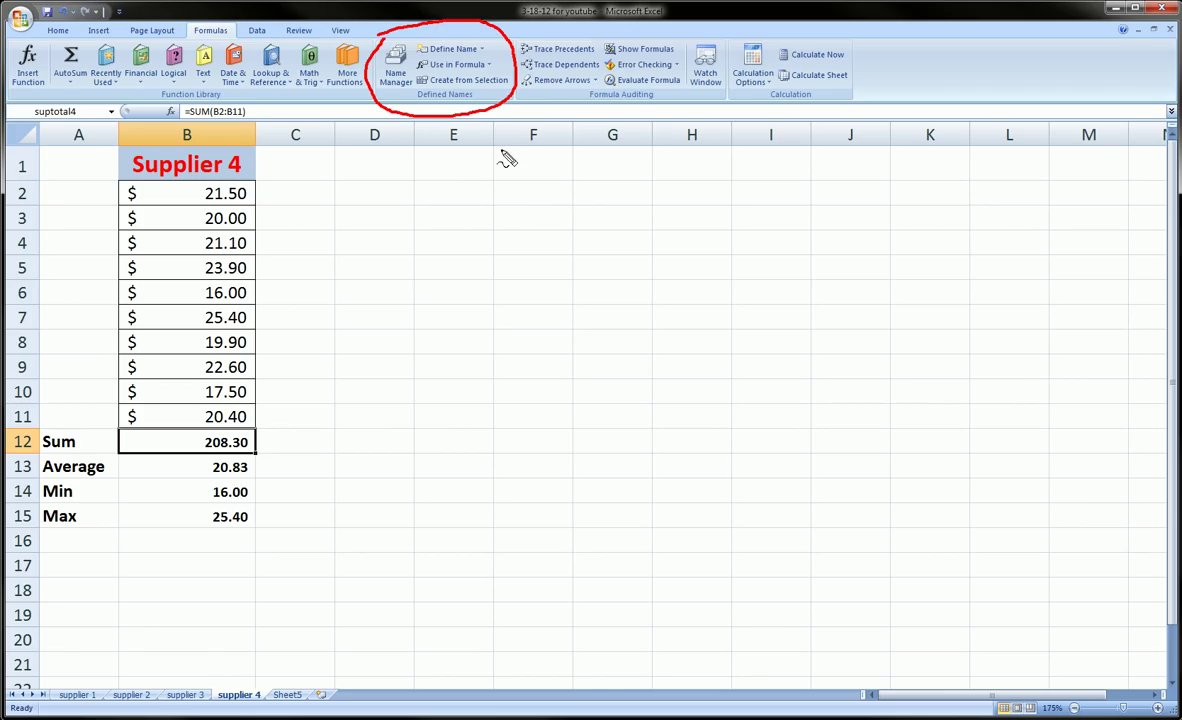
{"action": "key", "text": "Escape"}
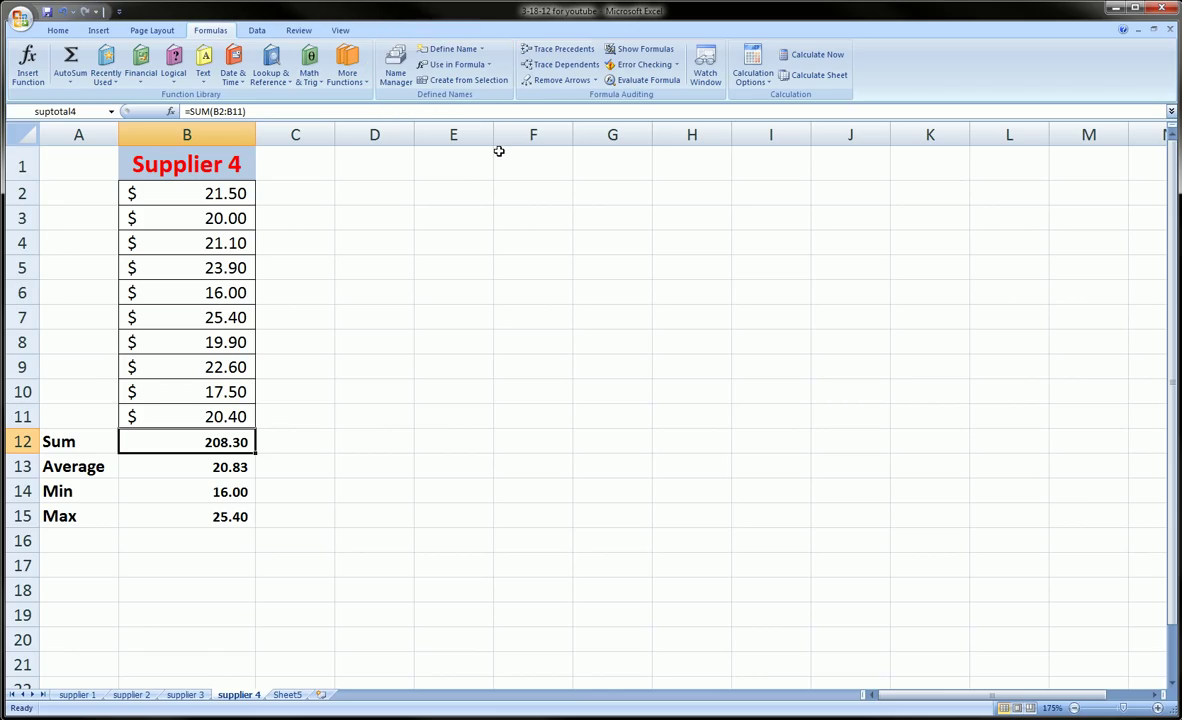
{"action": "left_click", "coordinate": [396, 68]}
{"action": "left_click_drag", "start_coordinate": [458, 198], "coordinate": [590, 186]}
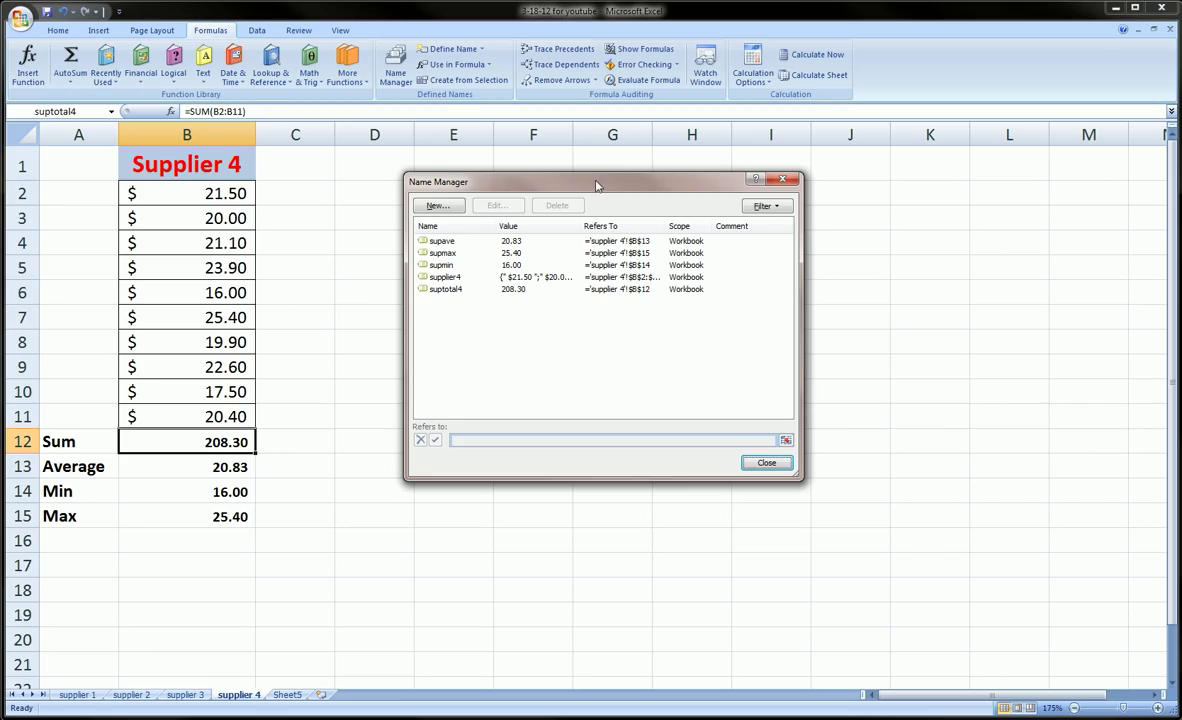
Step: Examine which cells each defined name refers to, comparing the supplier4 reference with its sheet and price range
{"action": "left_click", "coordinate": [437, 243]}
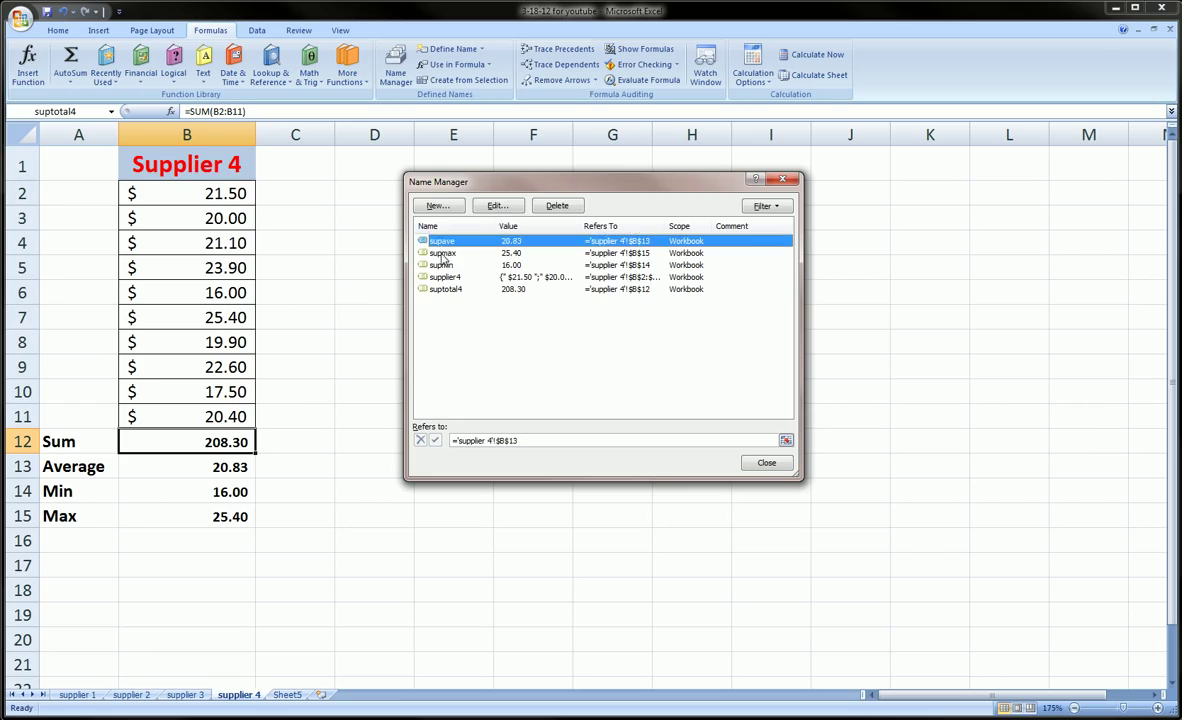
{"action": "left_click", "coordinate": [440, 253]}
{"action": "key", "text": "Down"}
{"action": "key", "text": "Down"}
{"action": "key", "text": "Down"}
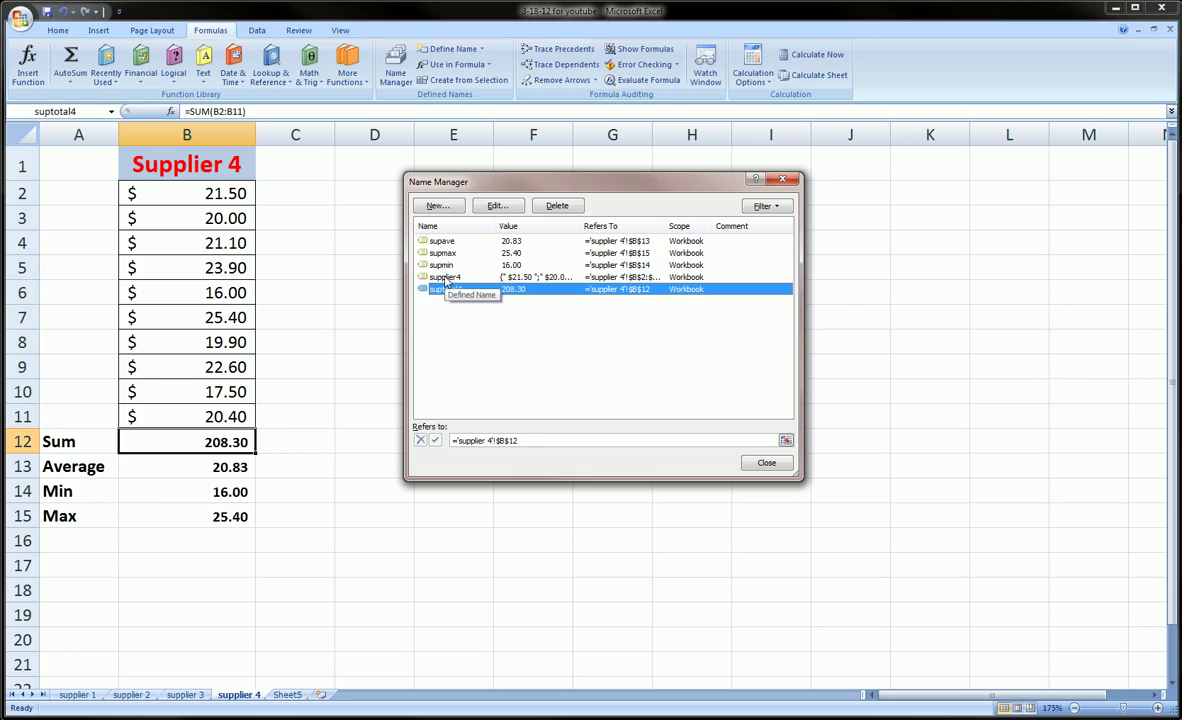
{"action": "key", "text": "Up"}
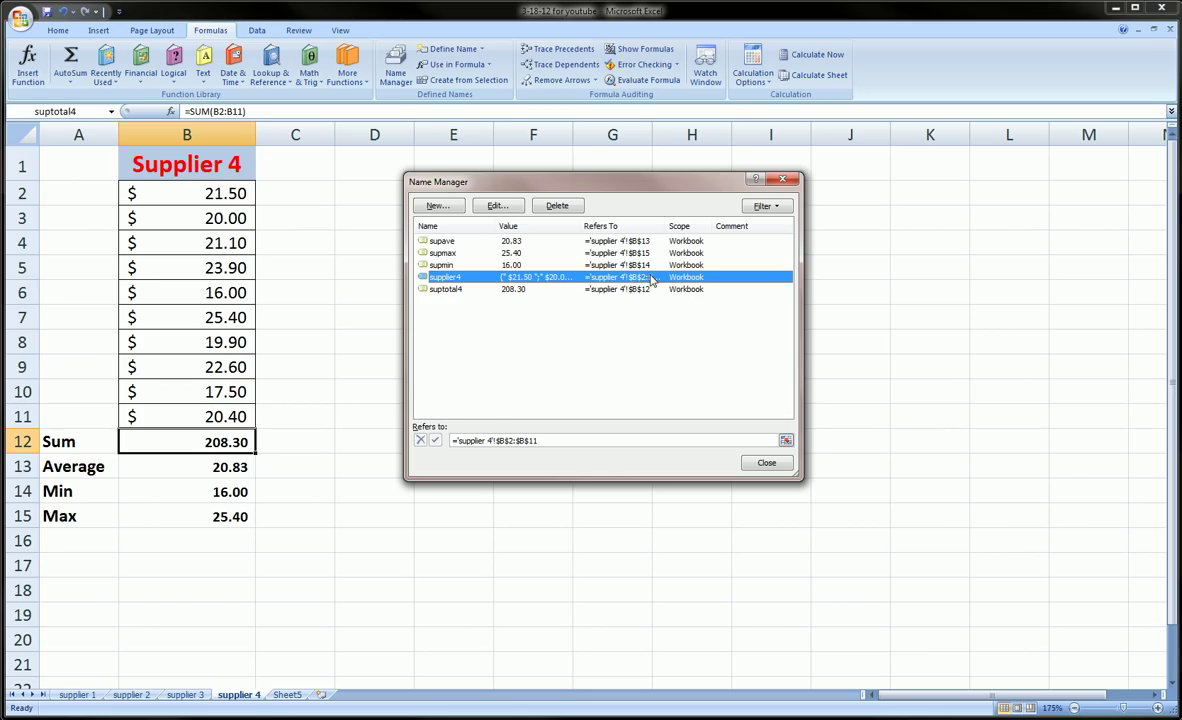
{"action": "left_click_drag", "start_coordinate": [232, 670], "coordinate": [205, 680]}
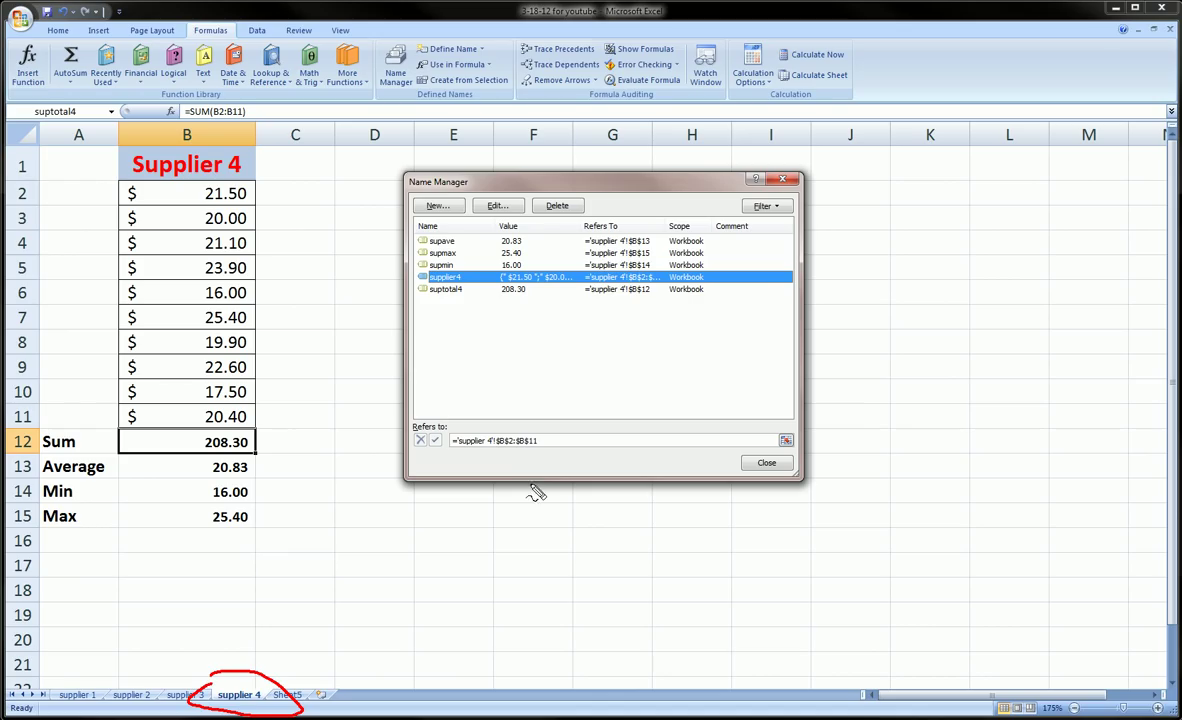
{"action": "left_click_drag", "start_coordinate": [590, 282], "coordinate": [634, 285]}
{"action": "key", "text": "Escape"}
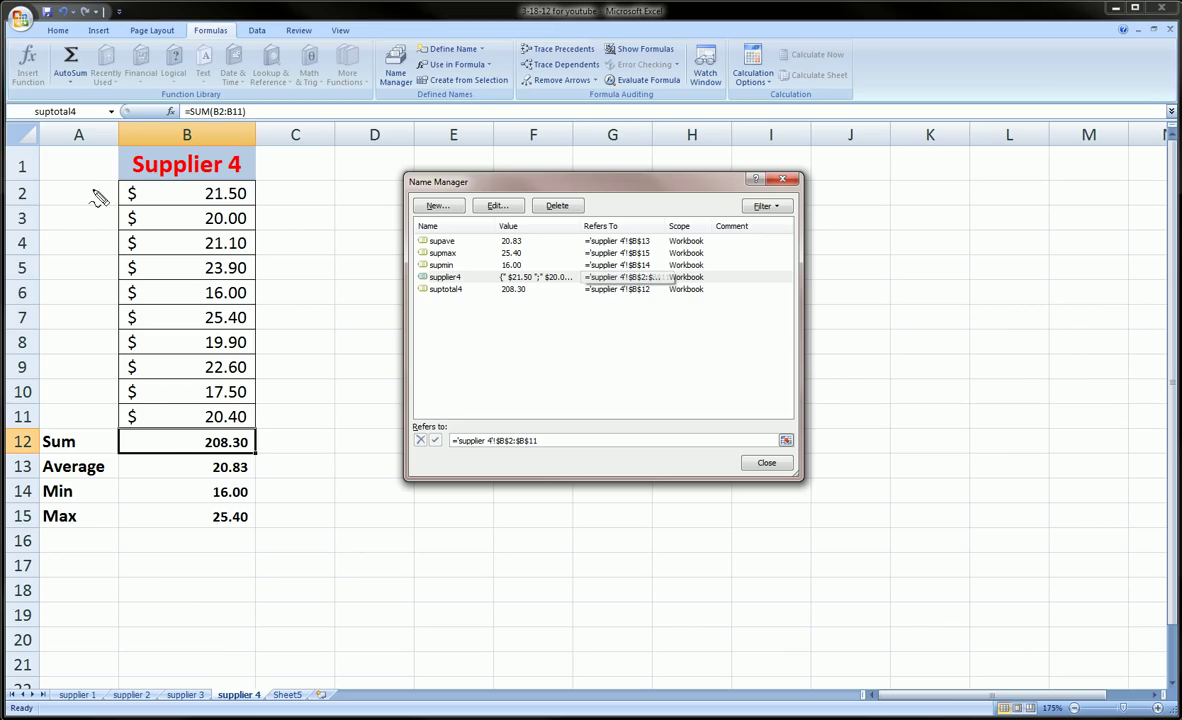
{"action": "mouse_move", "coordinate": [105, 187]}
{"action": "left_mouse_down"}
{"action": "mouse_move", "coordinate": [118, 180]}
{"action": "mouse_move", "coordinate": [295, 377]}
{"action": "mouse_move", "coordinate": [190, 443]}
{"action": "mouse_move", "coordinate": [183, 183]}
{"action": "left_mouse_up"}
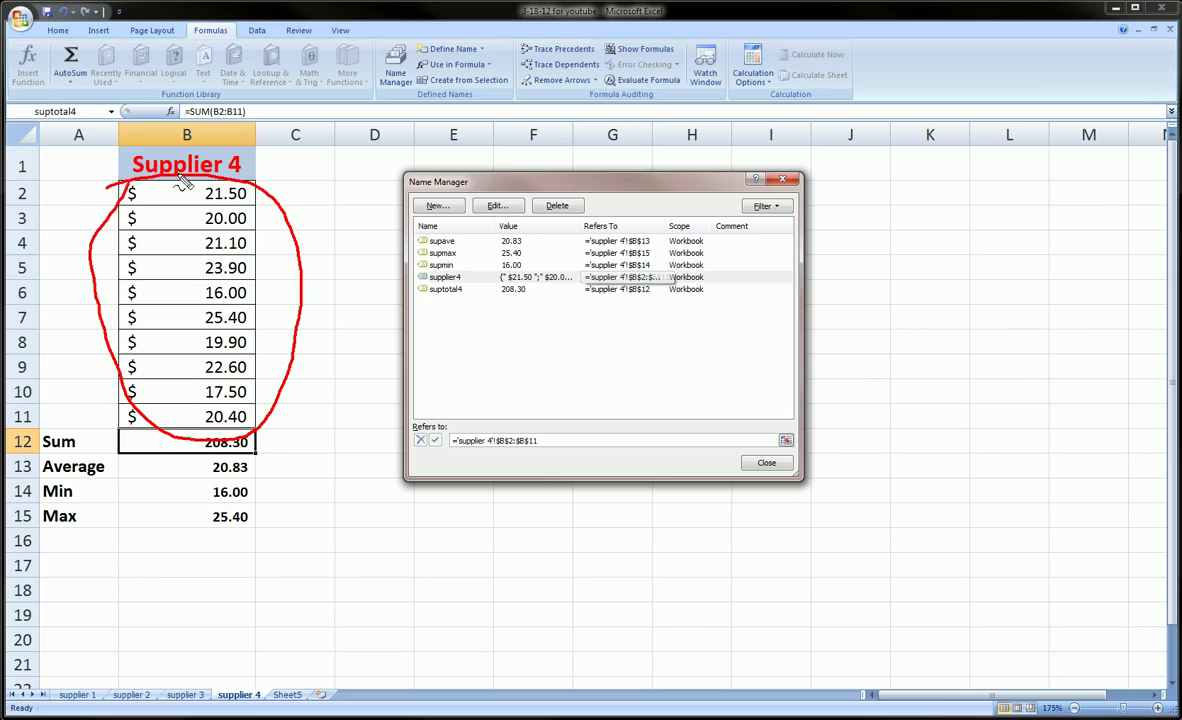
{"action": "key", "text": "Escape"}
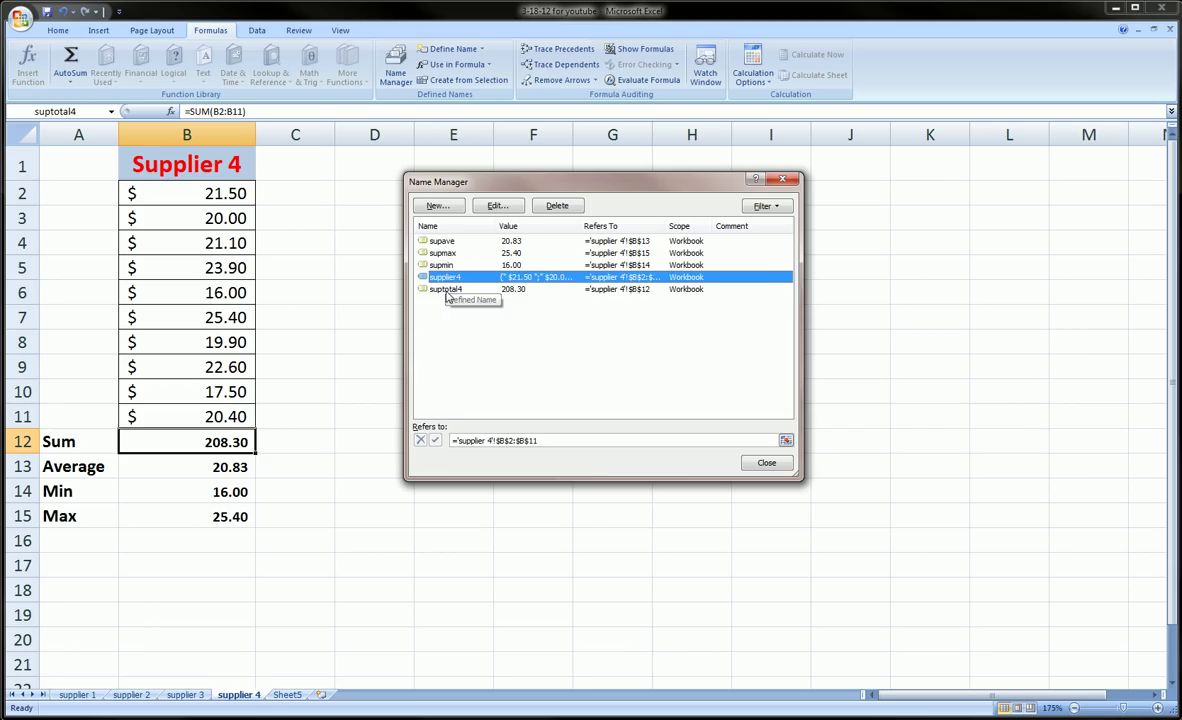
Step: Compare the references of suptotal4, supmin, supmax and supave with the summary cells on the sheet
{"action": "left_click", "coordinate": [448, 290]}
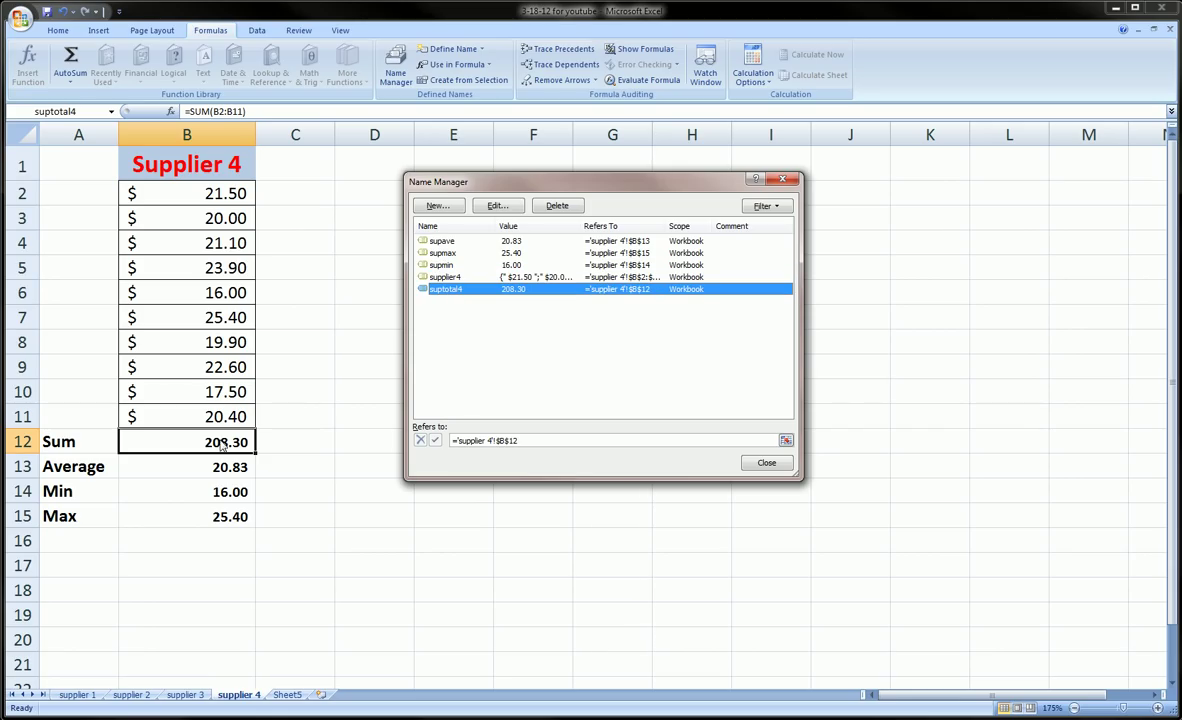
{"action": "left_click", "coordinate": [507, 266]}
{"action": "left_click", "coordinate": [476, 253]}
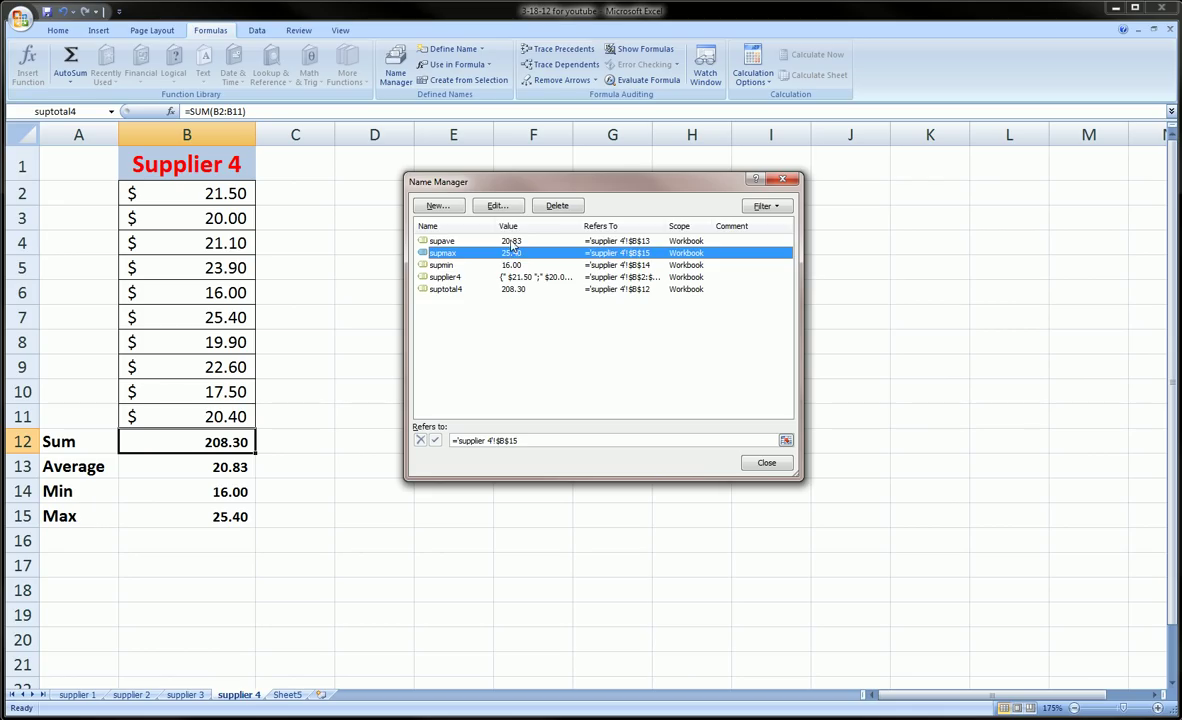
{"action": "left_click", "coordinate": [476, 241]}
{"action": "mouse_move", "coordinate": [110, 438]}
{"action": "left_mouse_down"}
{"action": "mouse_move", "coordinate": [150, 411]}
{"action": "mouse_move", "coordinate": [255, 447]}
{"action": "mouse_move", "coordinate": [102, 458]}
{"action": "mouse_move", "coordinate": [140, 392]}
{"action": "left_mouse_up"}
{"action": "key", "text": "Escape"}
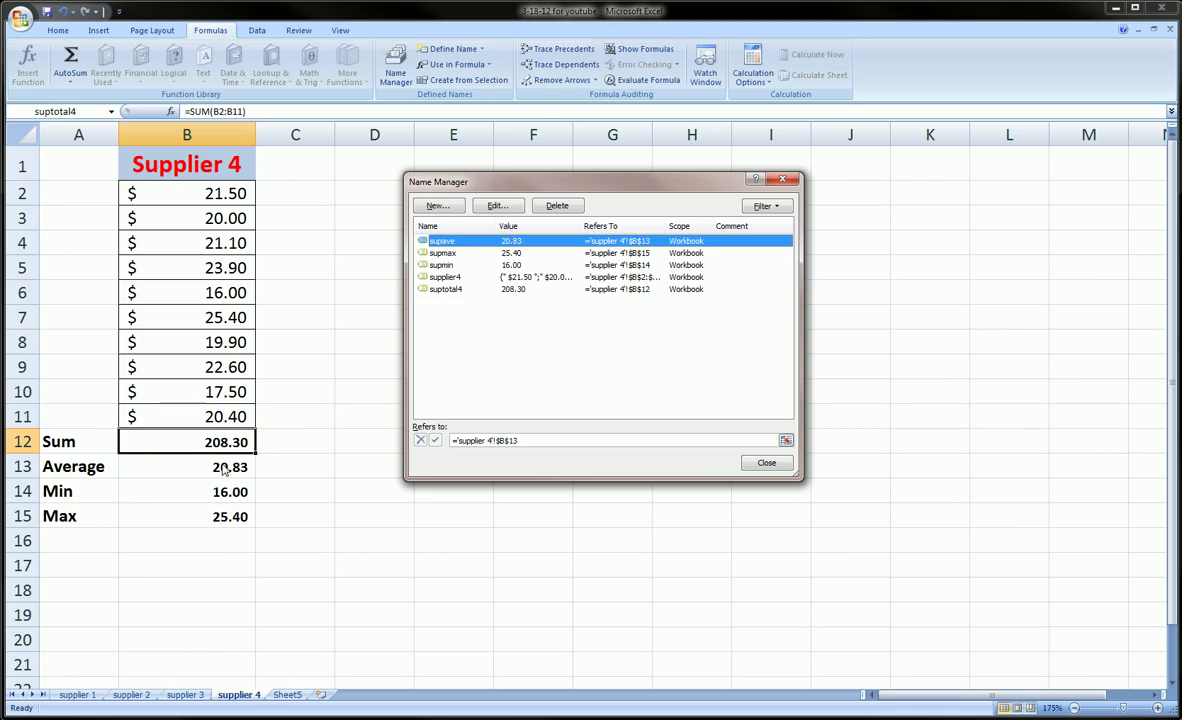
{"action": "left_click", "coordinate": [450, 255]}
{"action": "left_click", "coordinate": [450, 265]}
{"action": "left_click", "coordinate": [448, 277]}
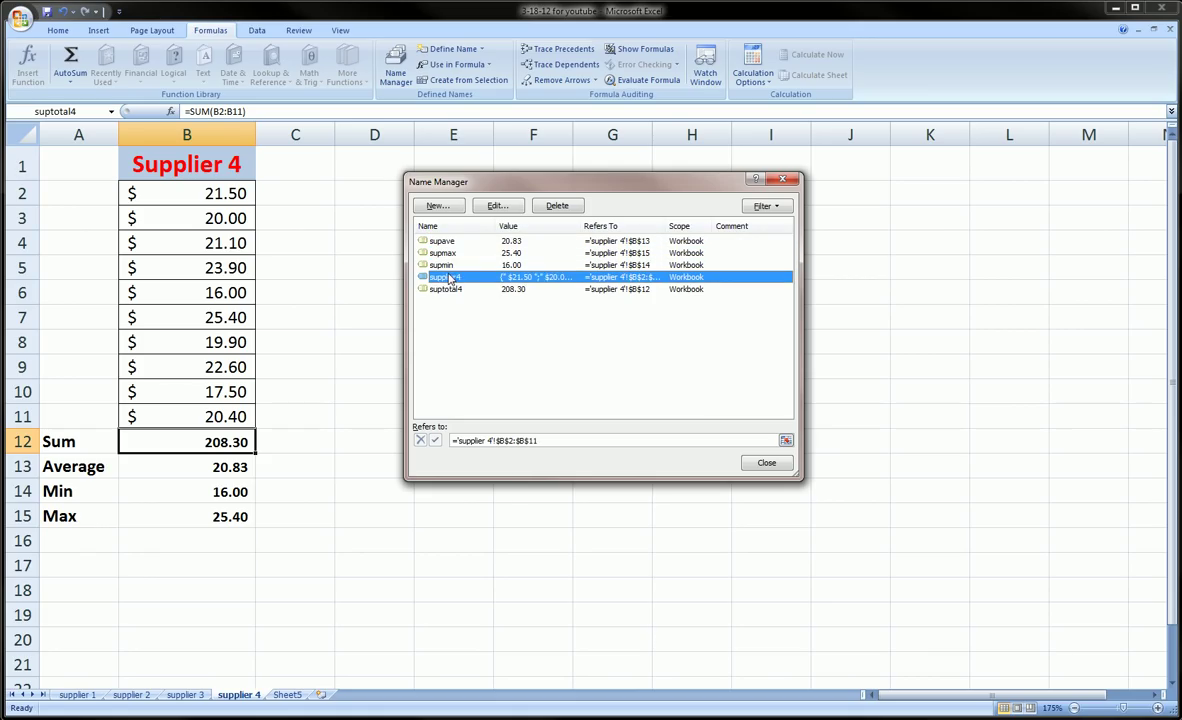
{"action": "left_click", "coordinate": [445, 289]}
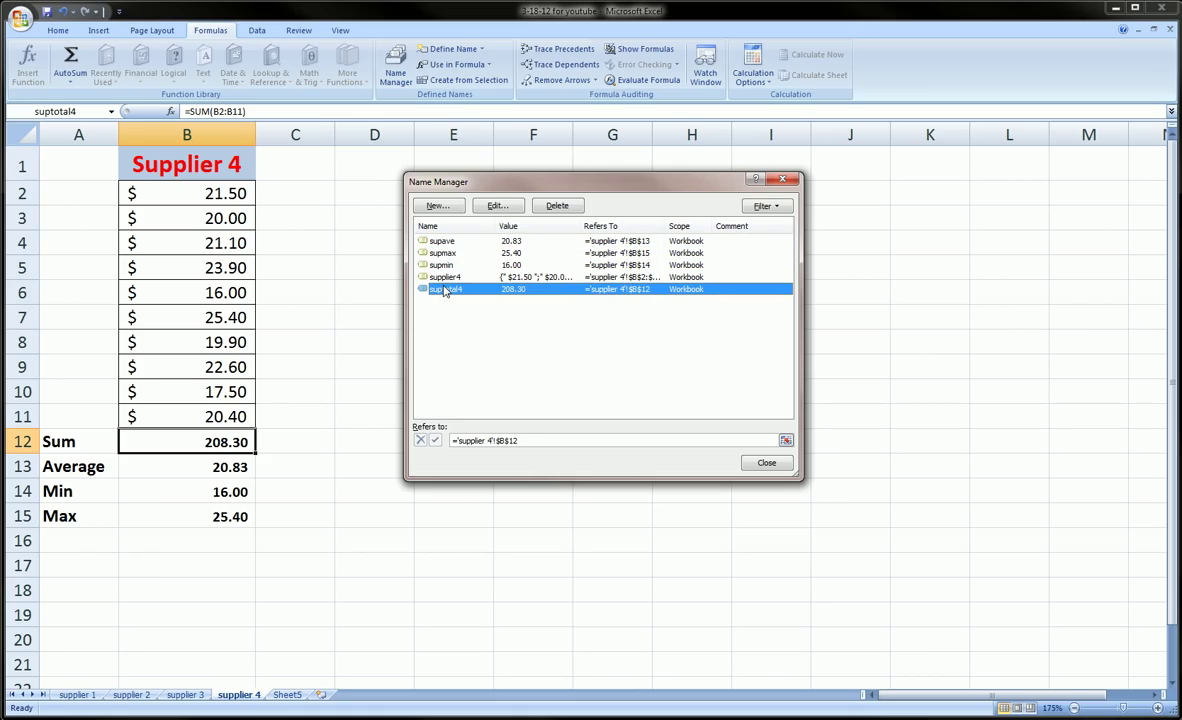
Step: Delete the defined name supplier4 from the workbook
{"action": "left_click", "coordinate": [441, 278]}
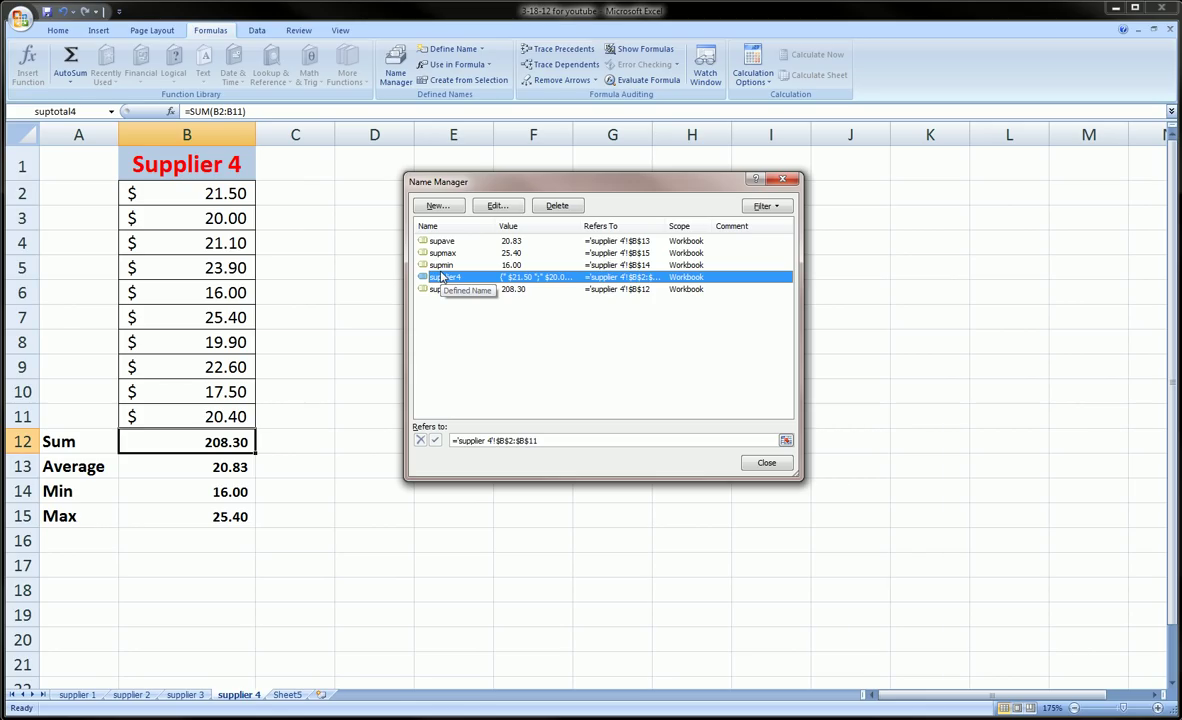
{"action": "left_click", "coordinate": [561, 207]}
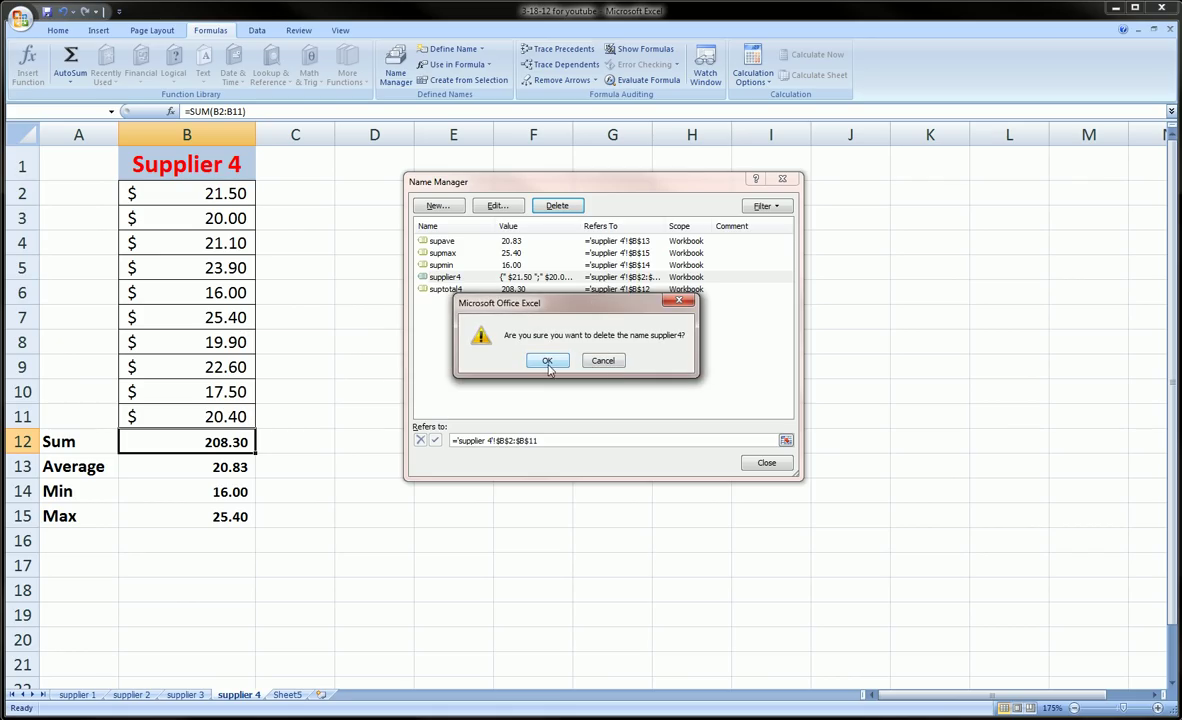
{"action": "left_click", "coordinate": [548, 362]}
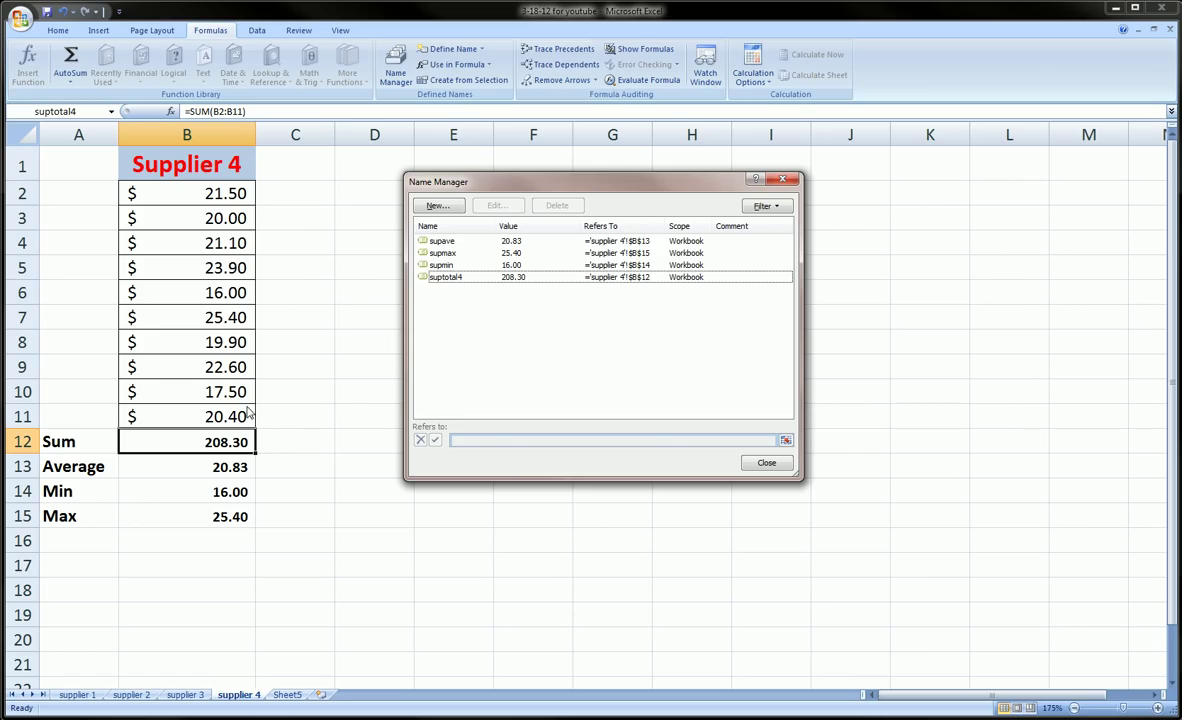
Step: Rename the defined name suptotal4 as suptotal, keeping its reference to B12
{"action": "left_click", "coordinate": [449, 282]}
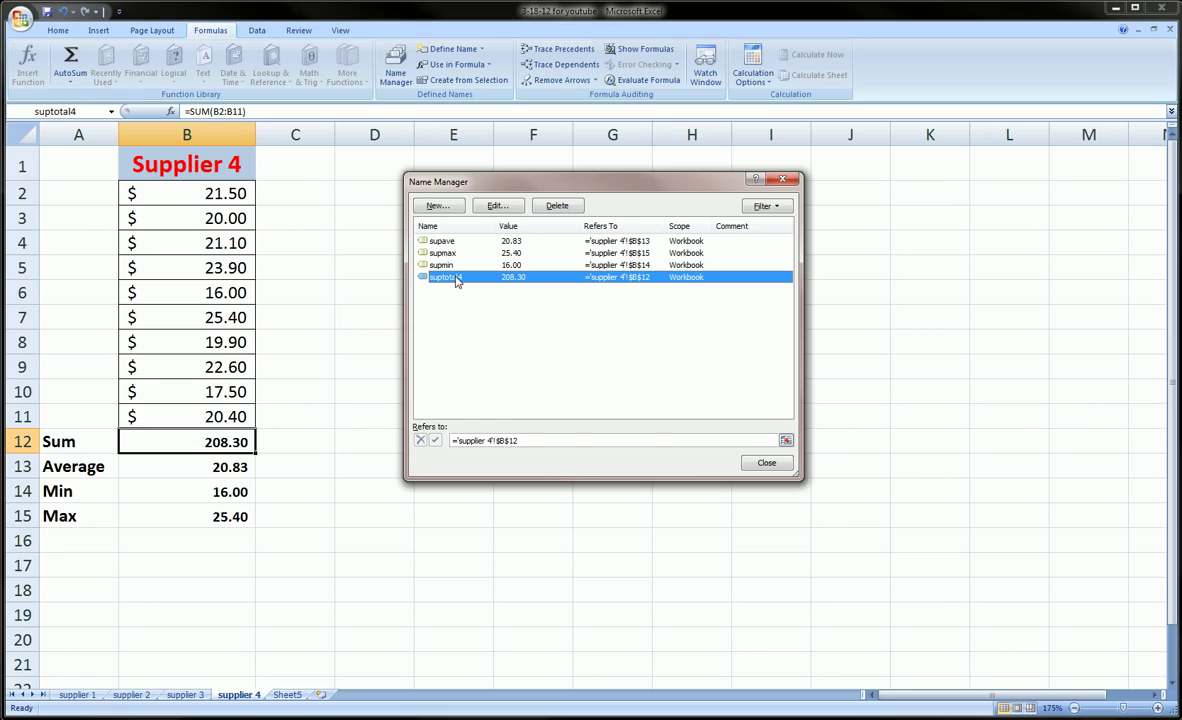
{"action": "left_click", "coordinate": [498, 206]}
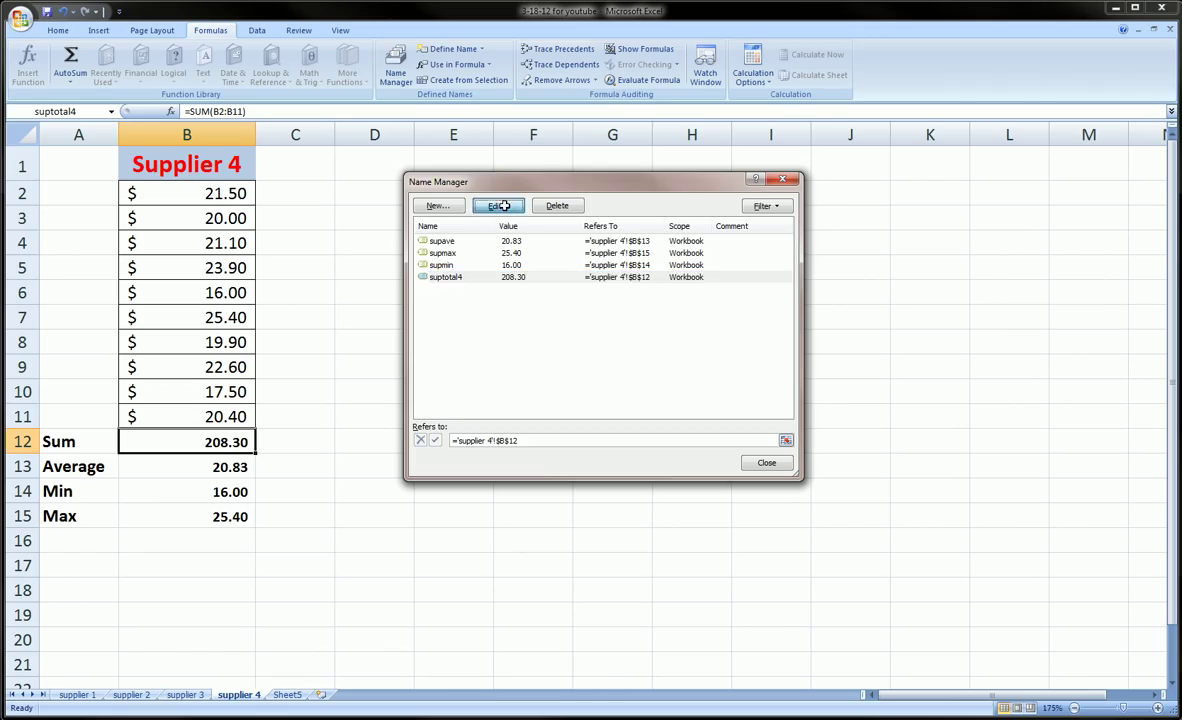
{"action": "left_click", "coordinate": [588, 270]}
{"action": "key", "text": "BackSpace"}
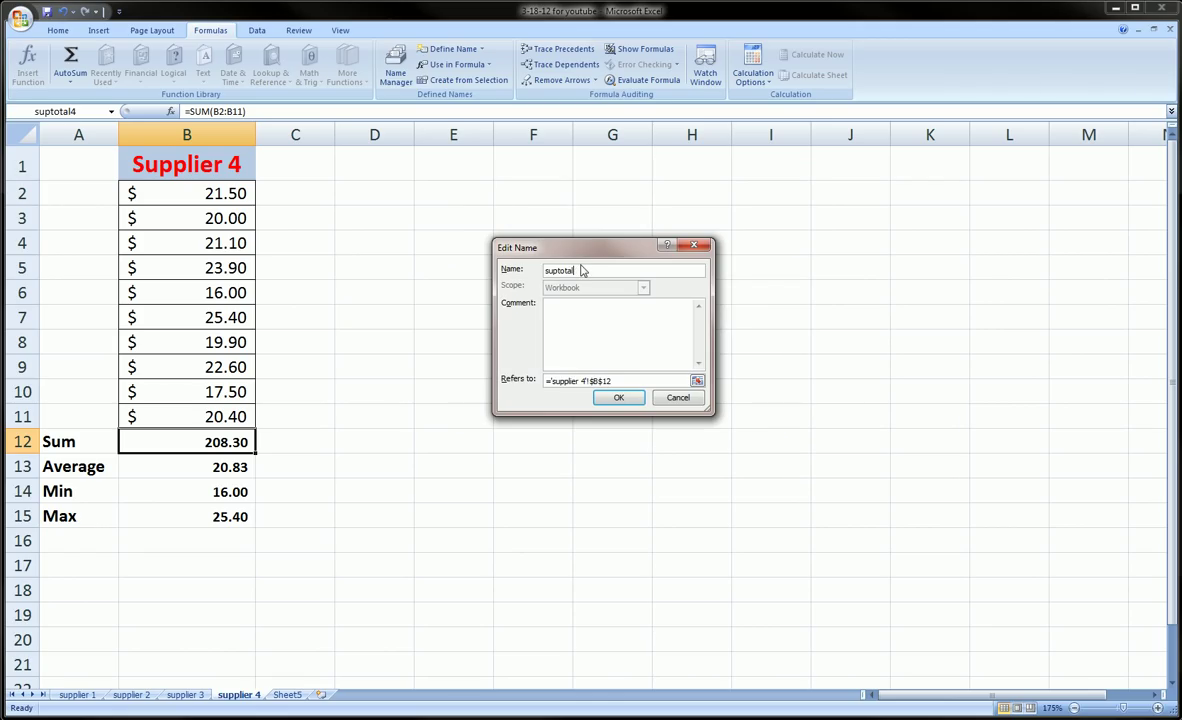
{"action": "left_click", "coordinate": [563, 321]}
{"action": "left_click", "coordinate": [620, 399]}
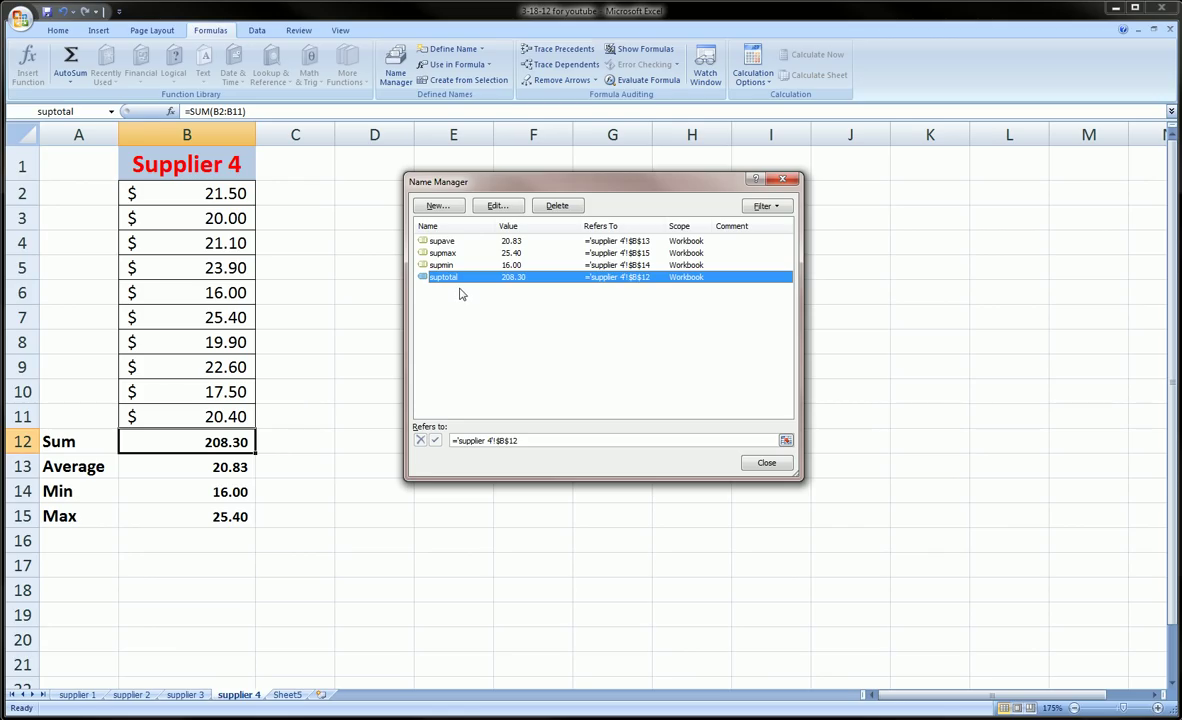
Step: Create a workbook-scoped defined name supplier4 that refers to cells B2:B11 on the supplier 4 sheet
{"action": "left_click", "coordinate": [438, 207]}
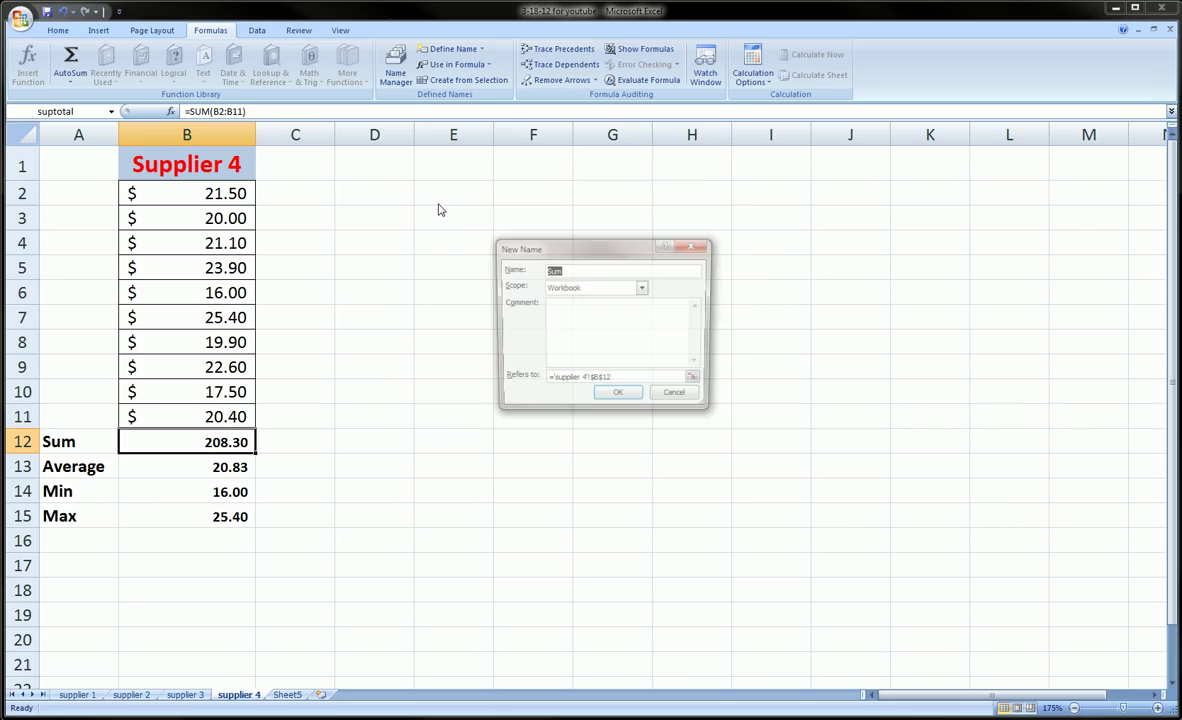
{"action": "left_click_drag", "start_coordinate": [520, 240], "coordinate": [631, 221]}
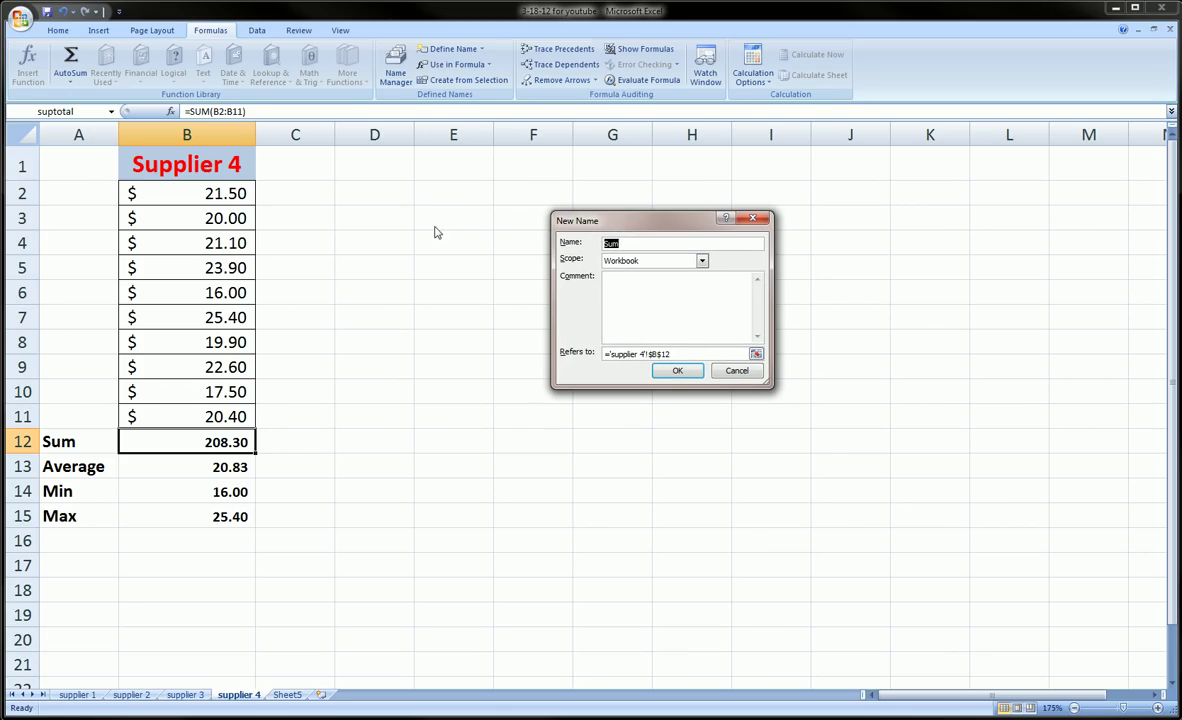
{"action": "type", "text": "supplier4"}
{"action": "key", "text": "Tab"}
{"action": "key", "text": "Tab"}
{"action": "key", "text": "Tab"}
{"action": "key", "text": "BackSpace"}
{"action": "left_click_drag", "start_coordinate": [232, 194], "coordinate": [222, 416]}
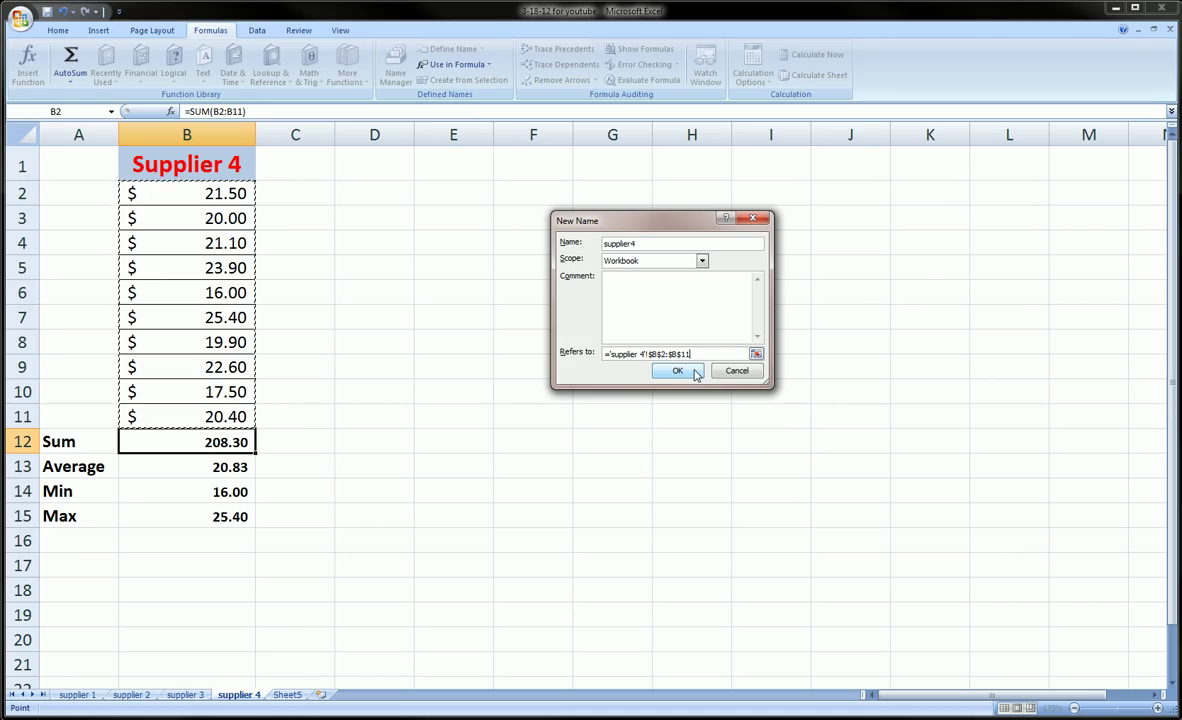
{"action": "left_click", "coordinate": [695, 371]}
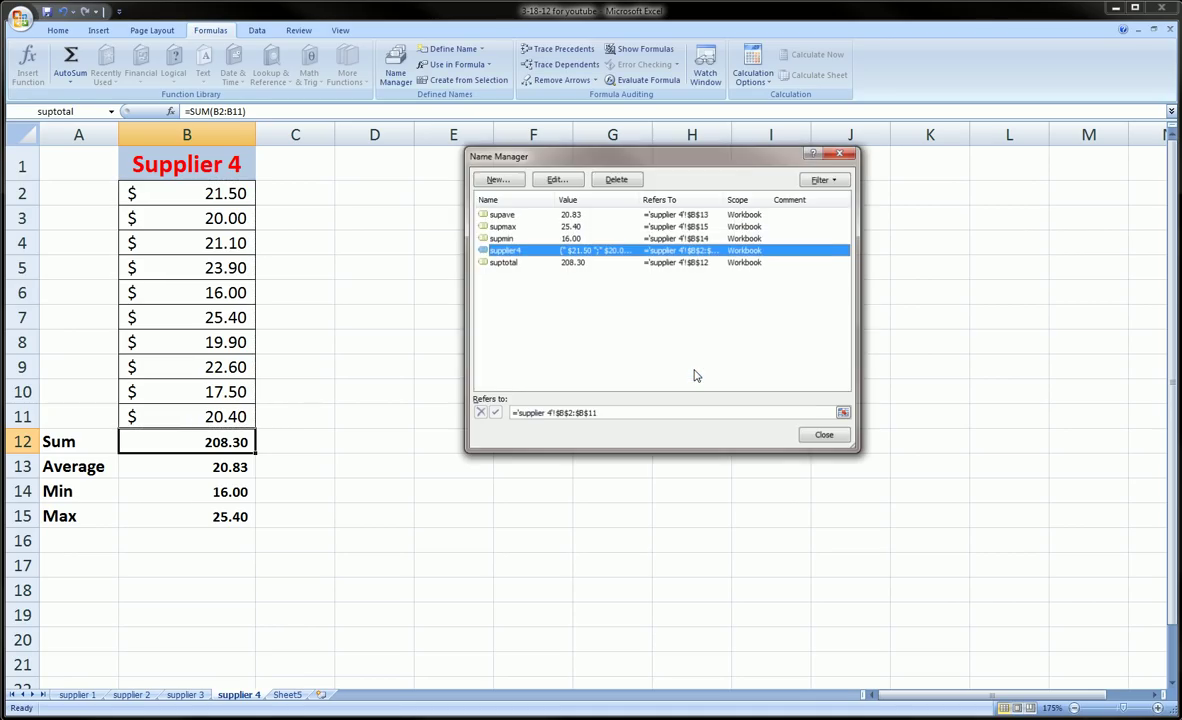
{"action": "left_click", "coordinate": [566, 263]}
{"action": "left_click", "coordinate": [505, 250]}
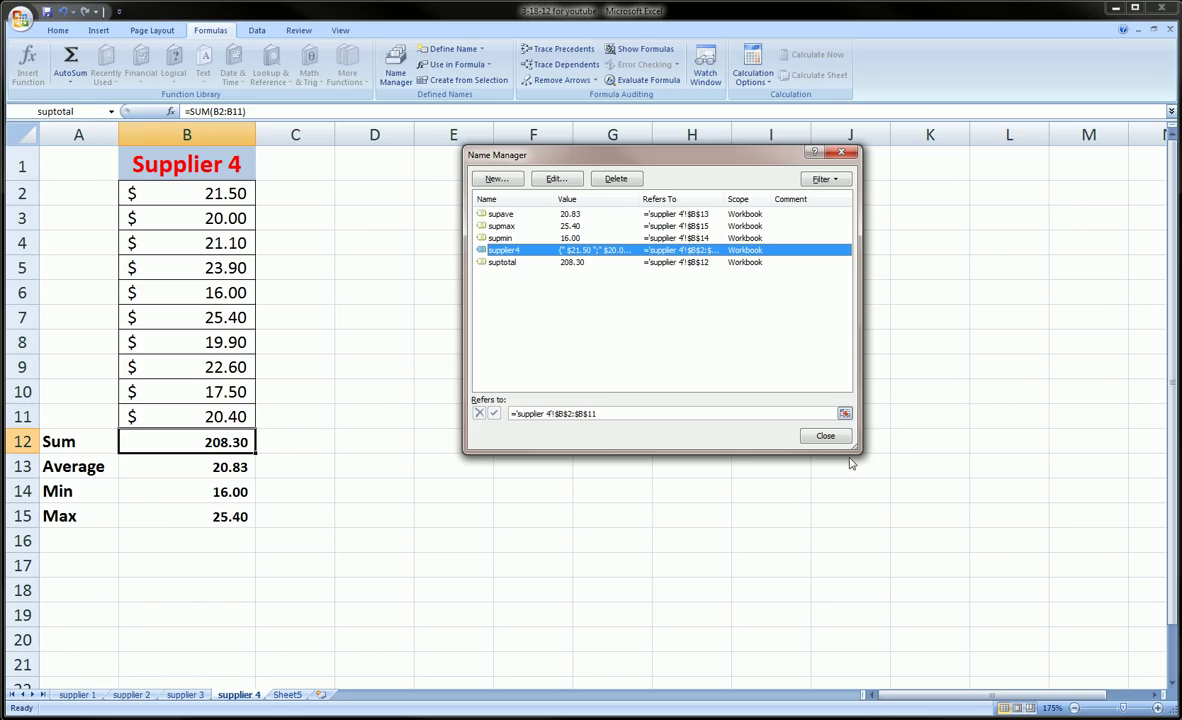
{"action": "left_click", "coordinate": [825, 436]}
Step: Check which defined names are assigned to the price range B2:B11 and to the Sum, Average and Min result cells
{"action": "left_click", "coordinate": [575, 408]}
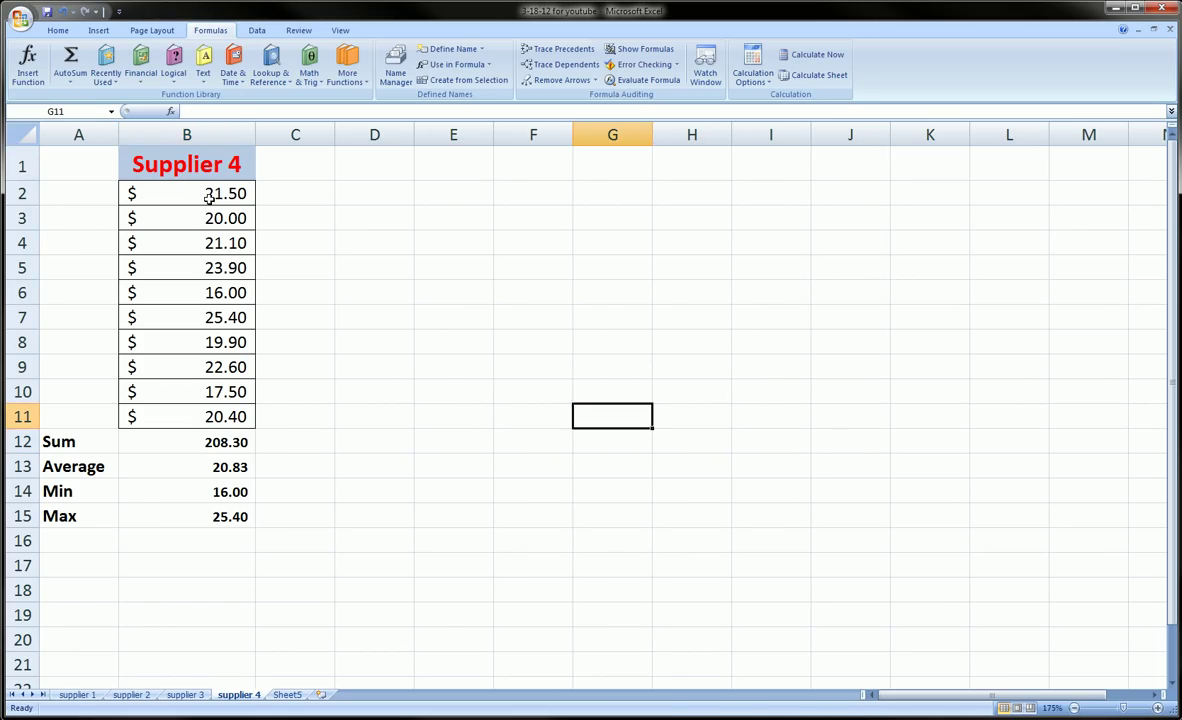
{"action": "left_click_drag", "start_coordinate": [193, 187], "coordinate": [227, 416]}
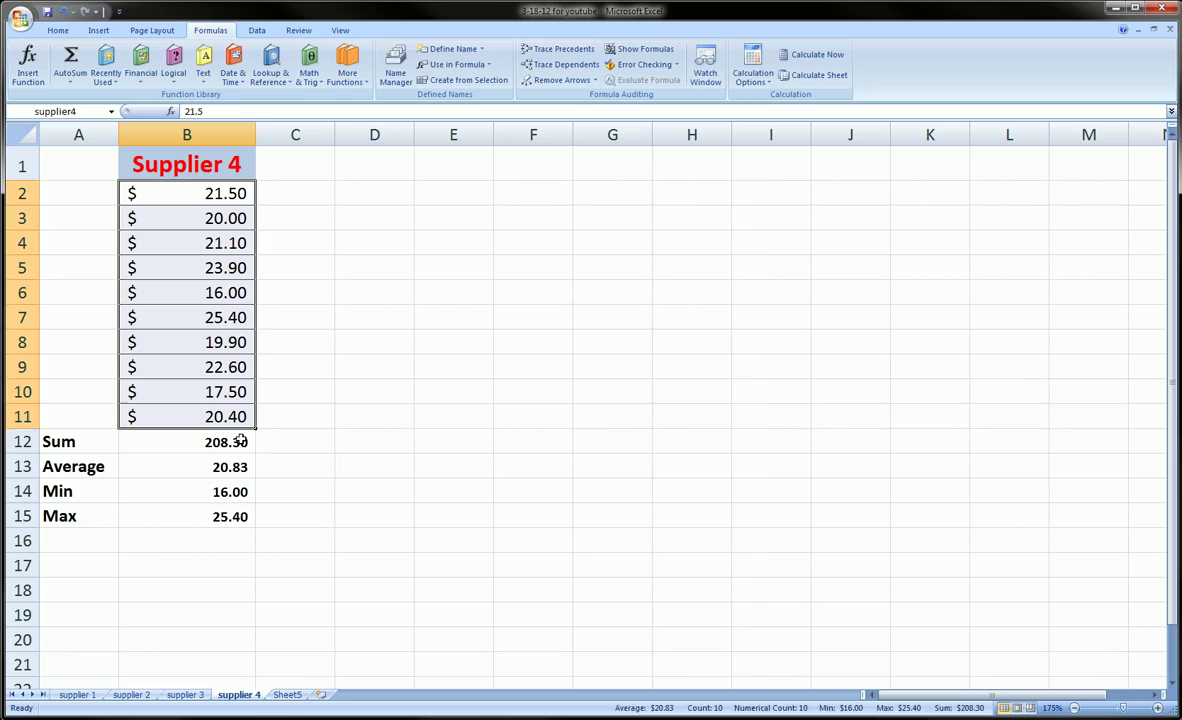
{"action": "left_click", "coordinate": [224, 441]}
{"action": "left_click", "coordinate": [221, 466]}
{"action": "left_click", "coordinate": [227, 491]}
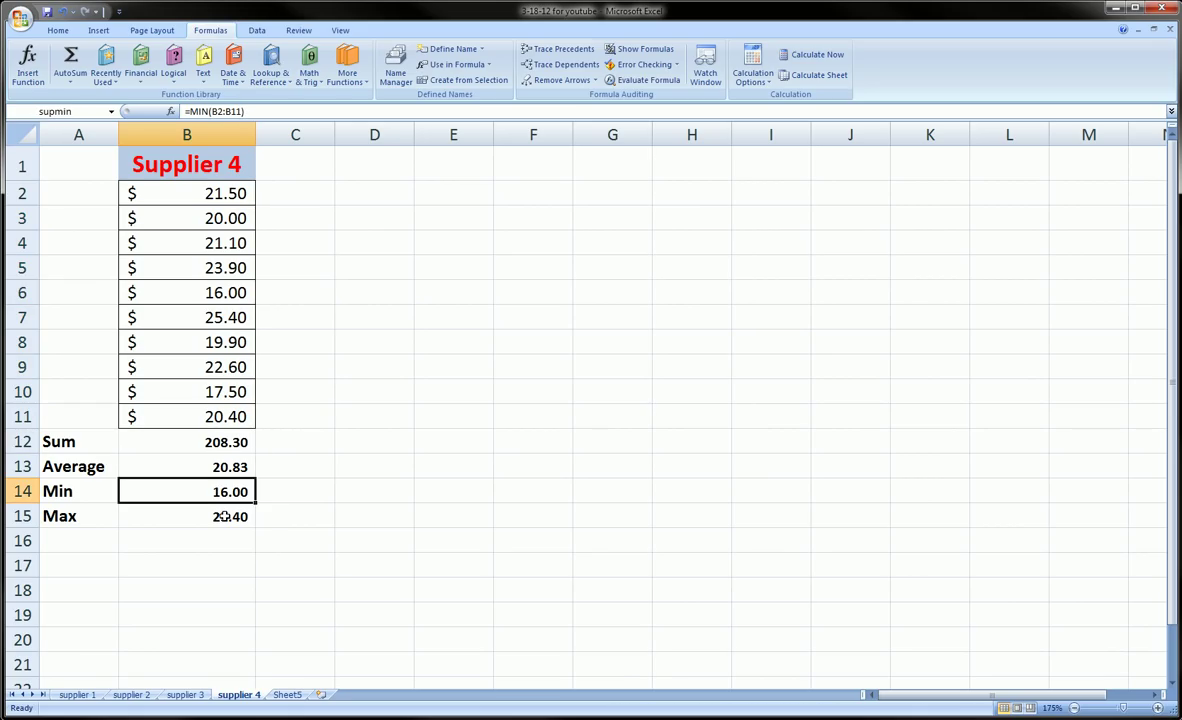
{"action": "left_click", "coordinate": [226, 441]}
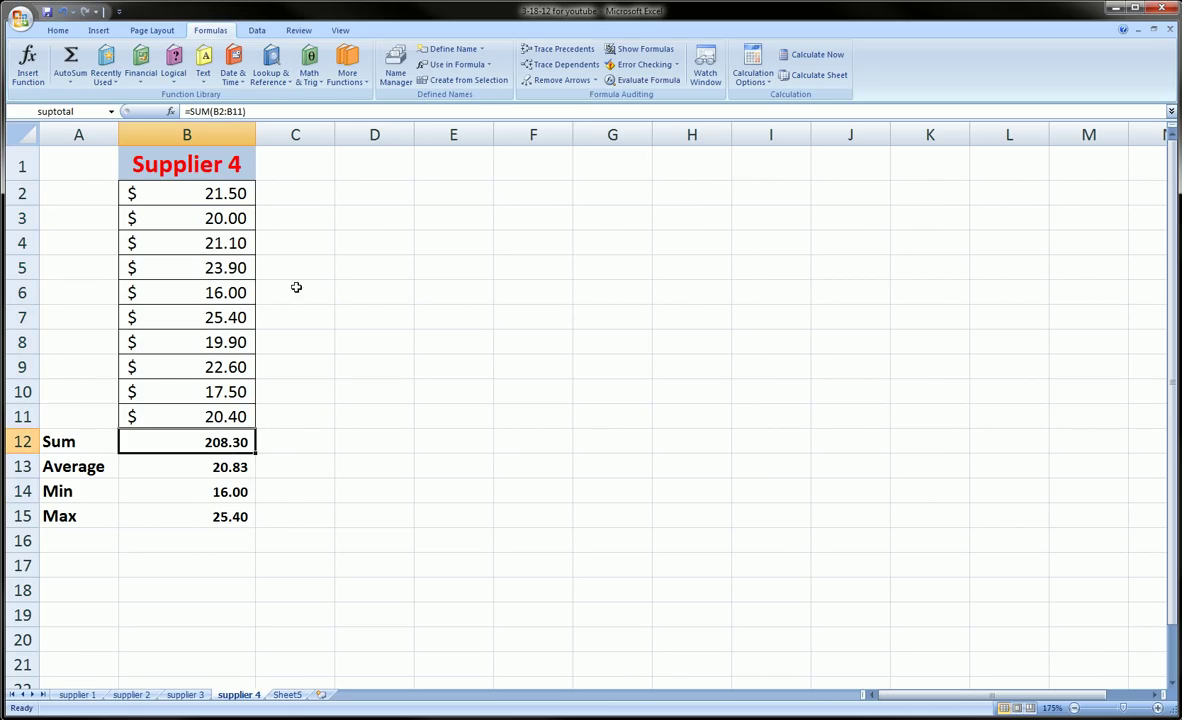
Step: Review the workbook's full list of defined names and the cells they refer to
{"action": "left_click", "coordinate": [403, 85]}
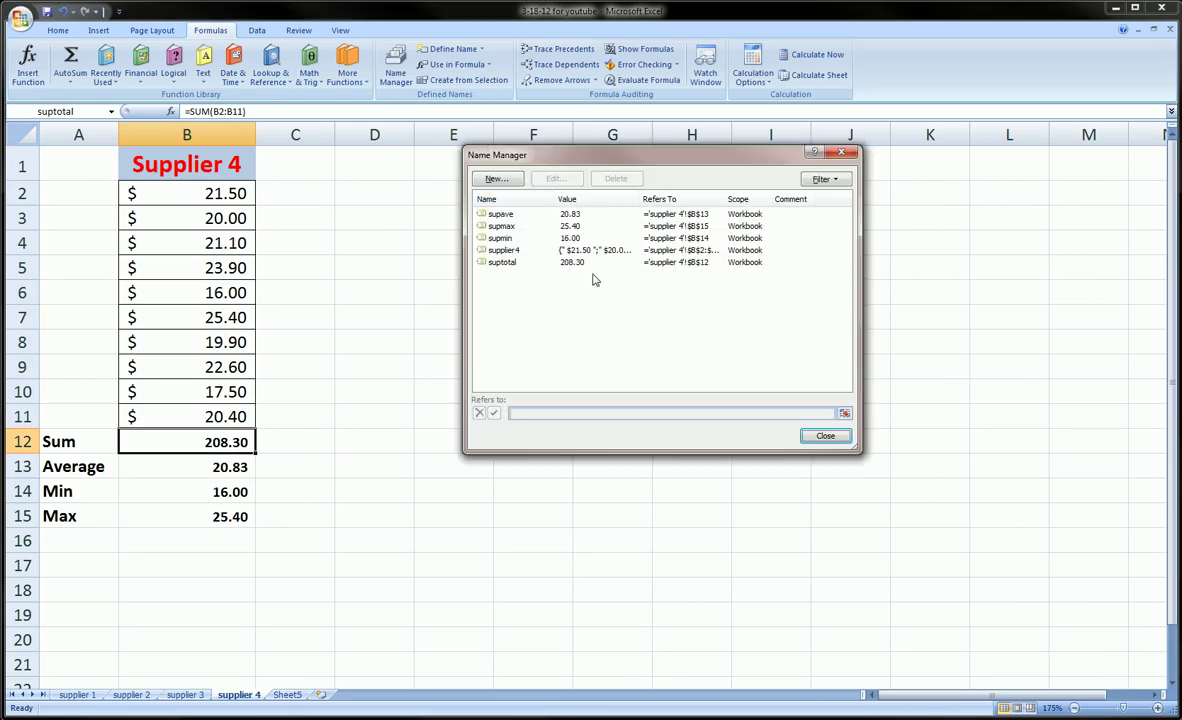
{"action": "left_click", "coordinate": [833, 435]}
{"action": "left_click", "coordinate": [322, 346]}
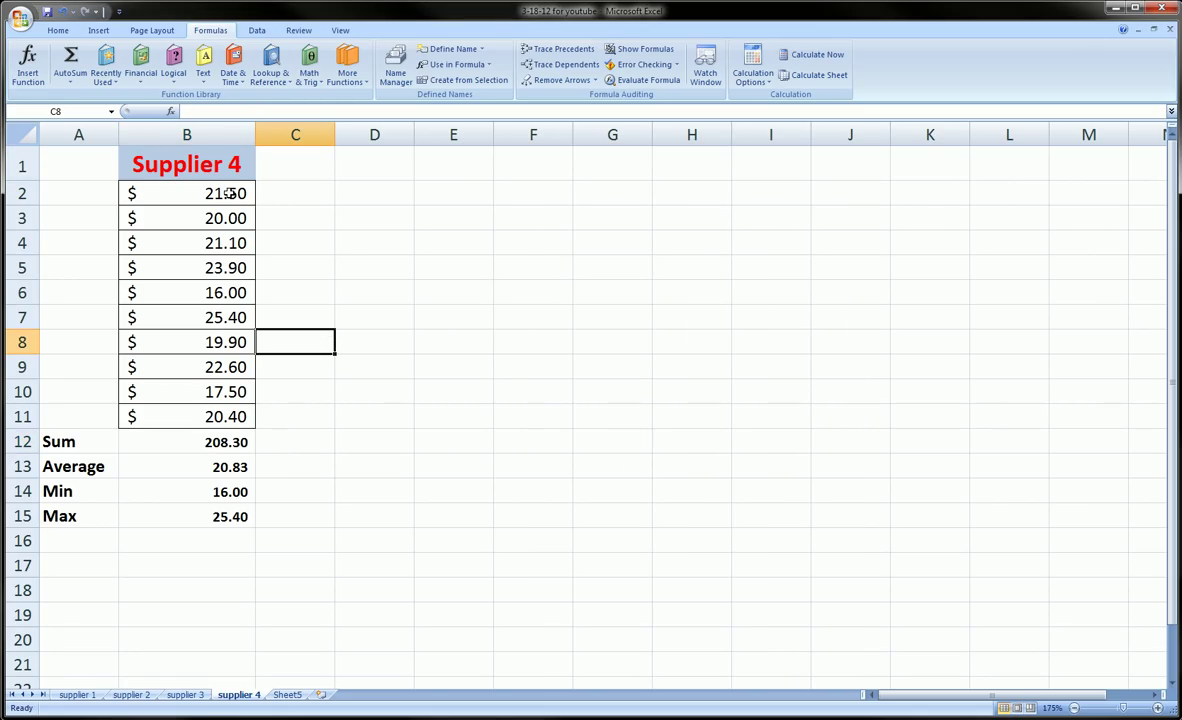
{"action": "left_click", "coordinate": [386, 84]}
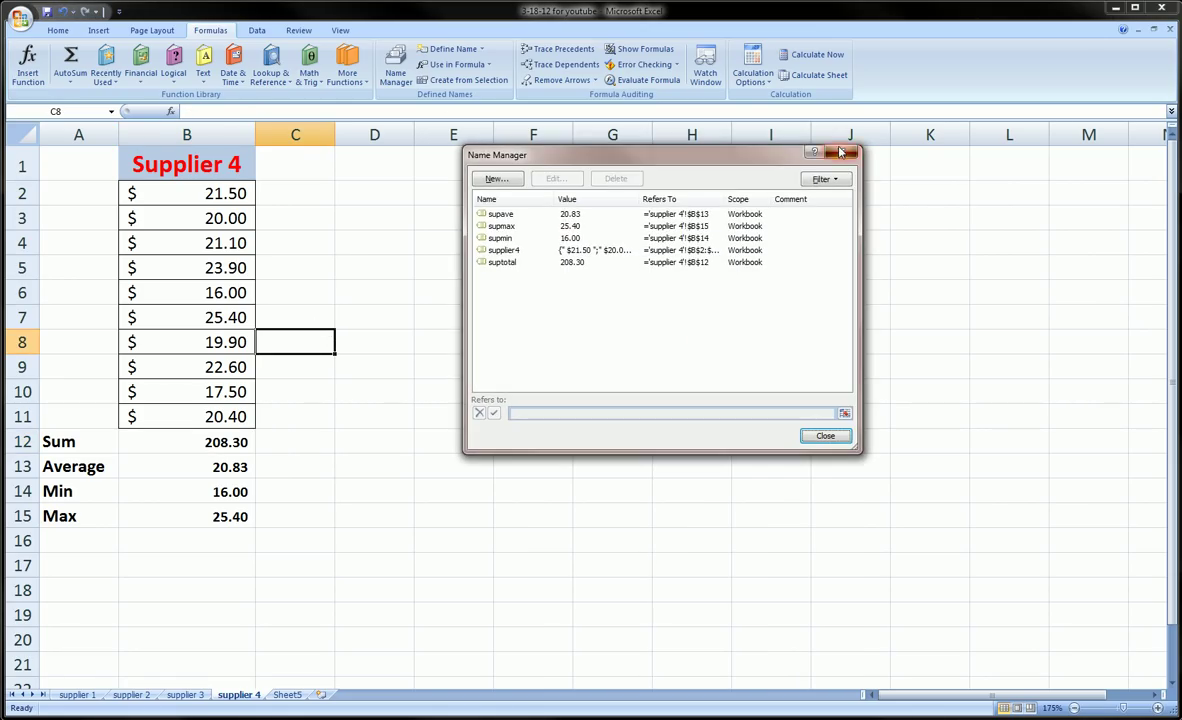
{"action": "key", "text": "Escape"}
Step: Compare the defined name of the Sum result in B12 with that of the price range B2:B11
{"action": "left_click", "coordinate": [219, 441]}
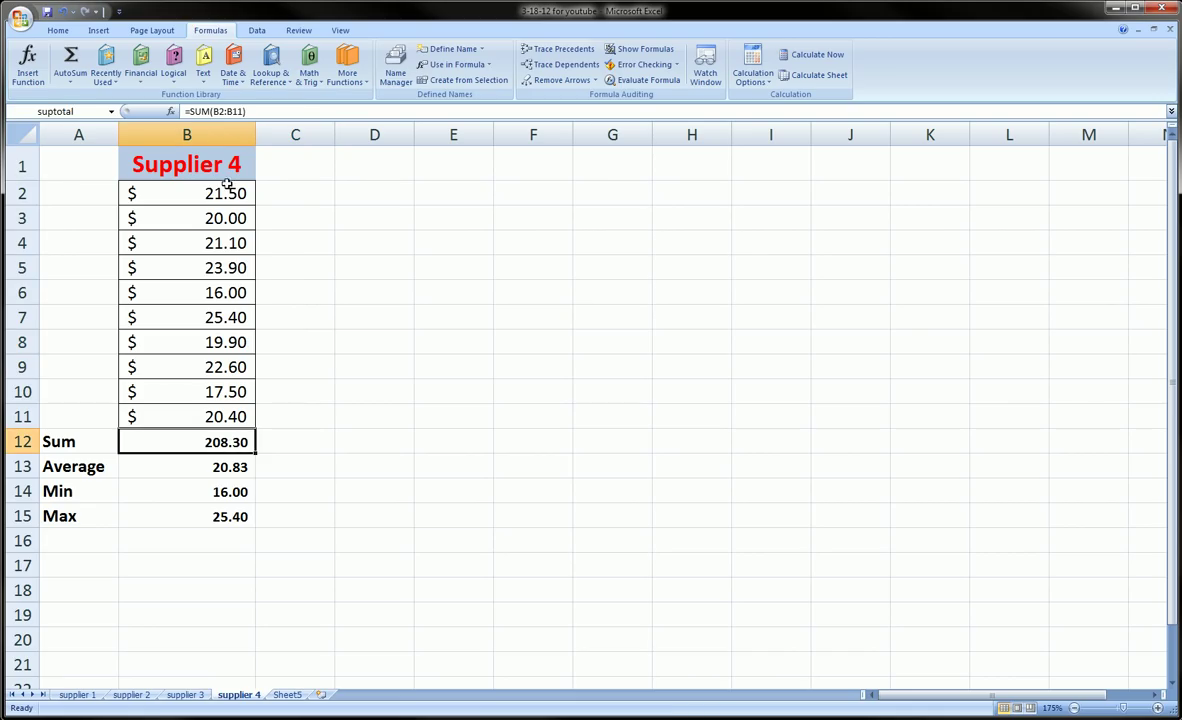
{"action": "left_click_drag", "start_coordinate": [229, 190], "coordinate": [216, 415]}
{"action": "left_click", "coordinate": [79, 112]}
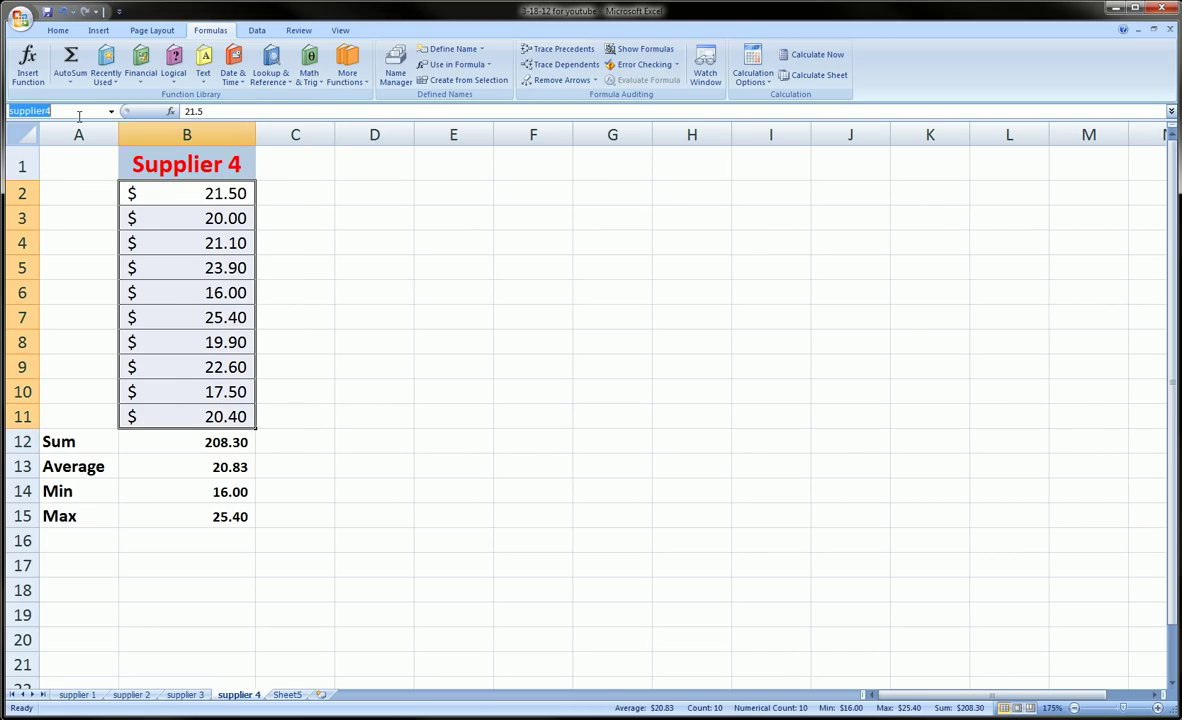
{"action": "left_click", "coordinate": [453, 267]}
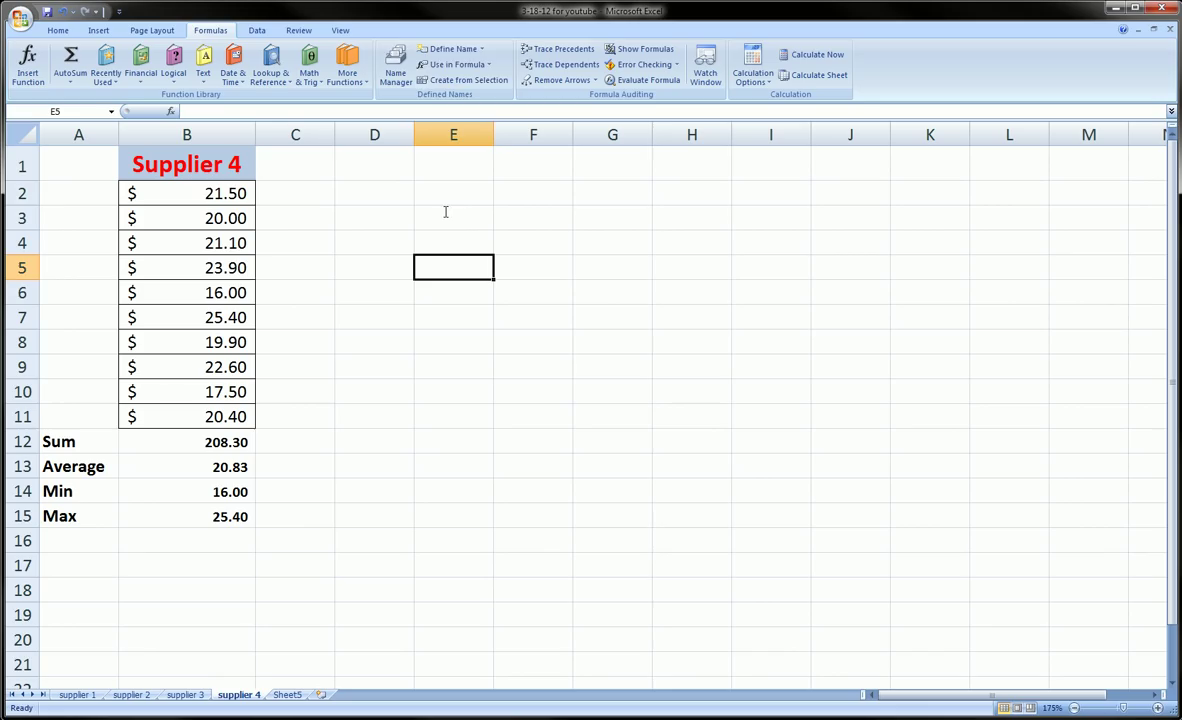
{"action": "left_click", "coordinate": [481, 50]}
{"action": "left_click", "coordinate": [481, 50]}
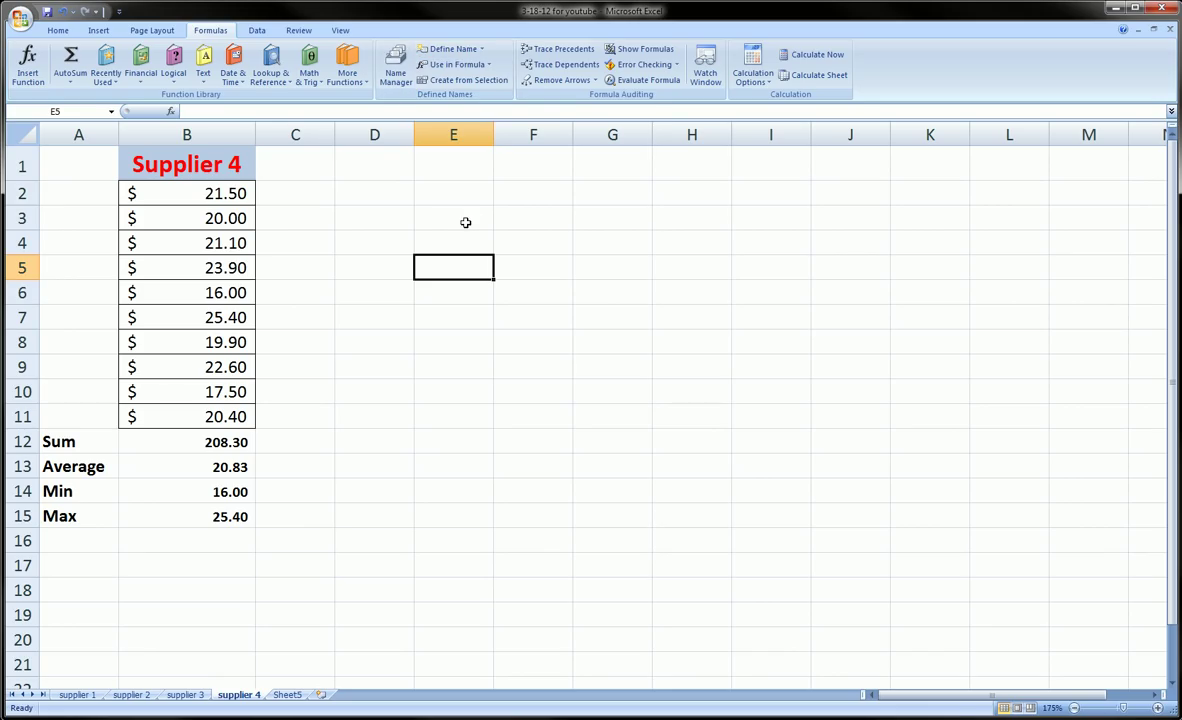